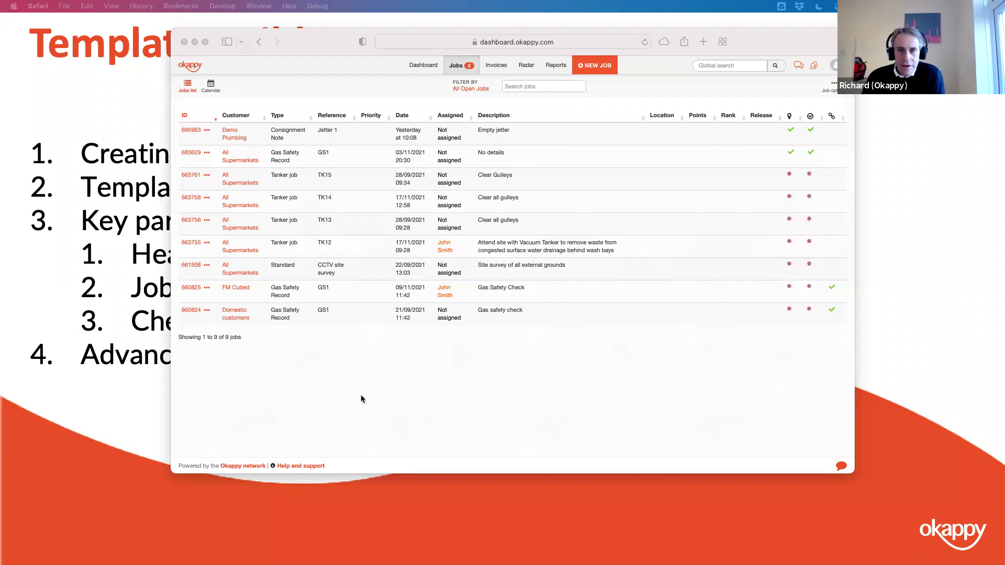
Step: Open the Job sheet templates list from the job options menu in a new tab
click(311, 47)
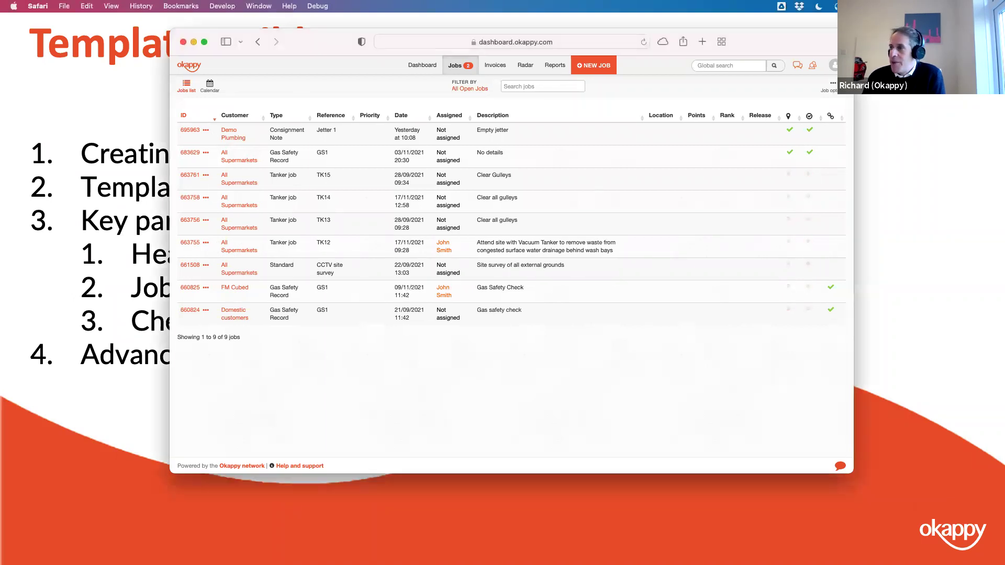
click(832, 87)
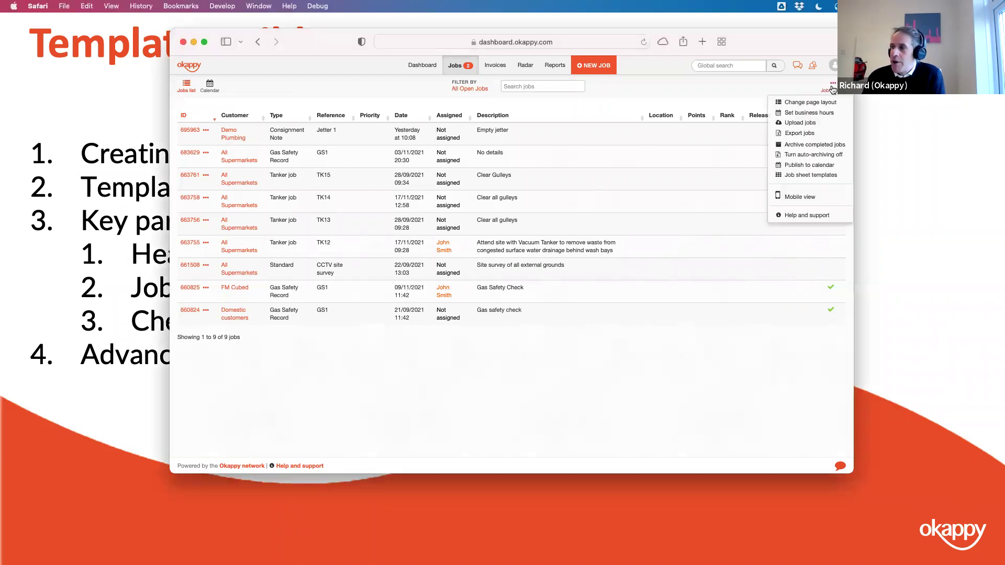
click(825, 177)
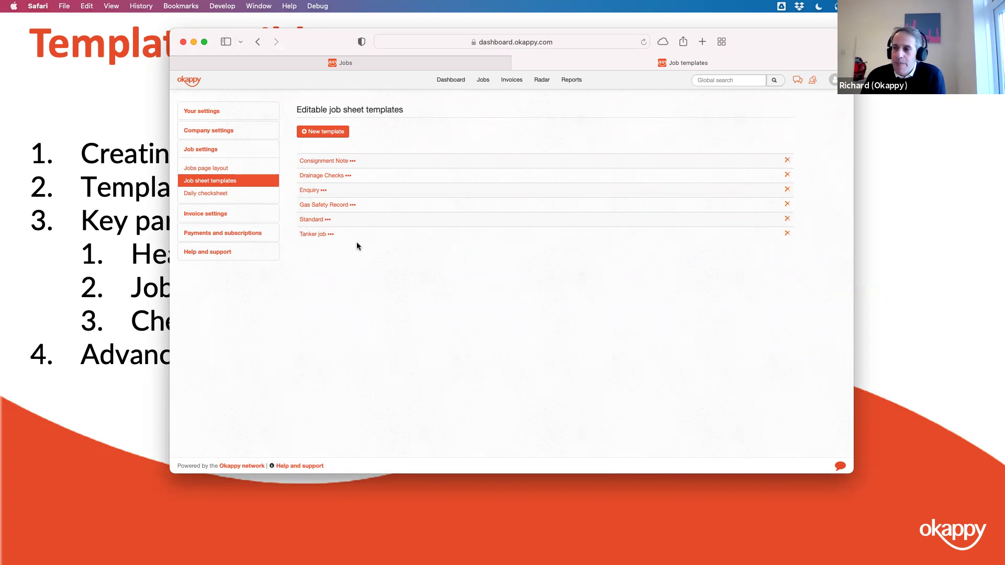
Step: Look through the Standard templates under Copy template, then close that list
click(353, 204)
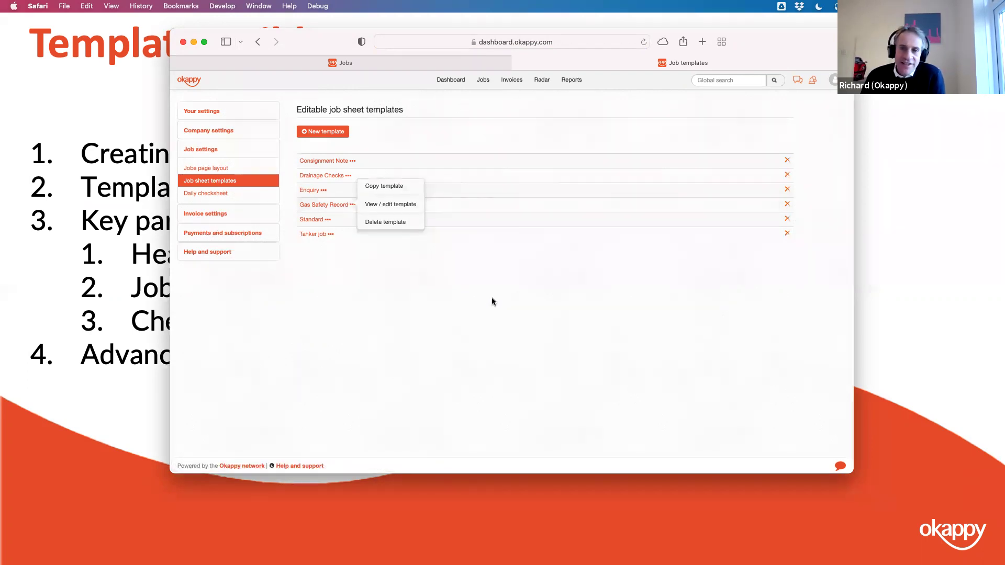
click(325, 133)
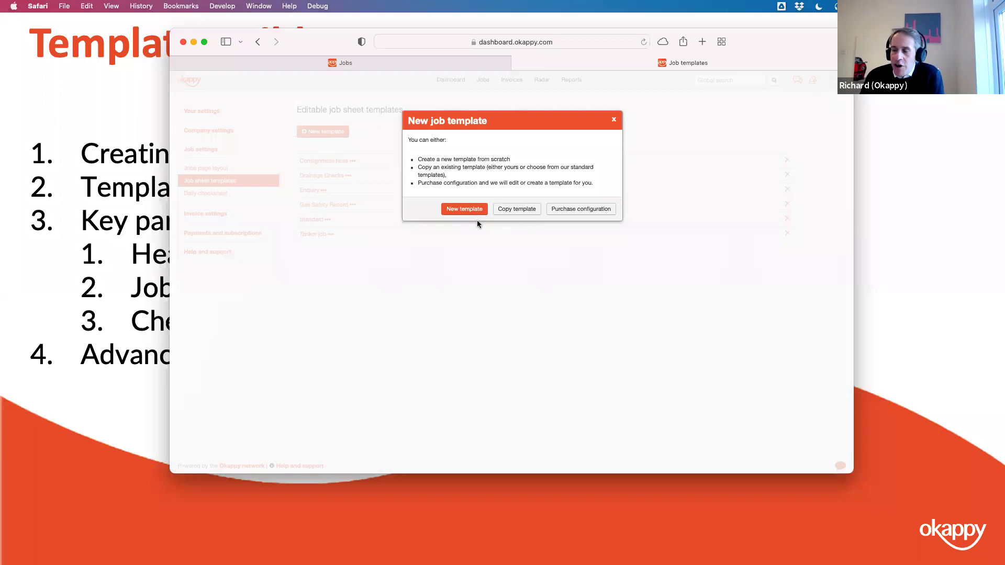
click(518, 209)
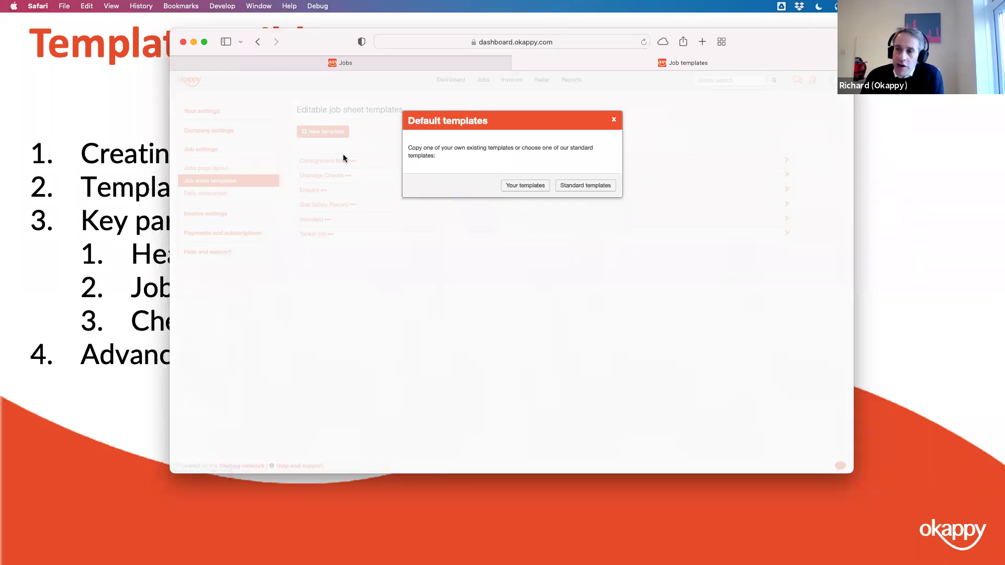
click(586, 185)
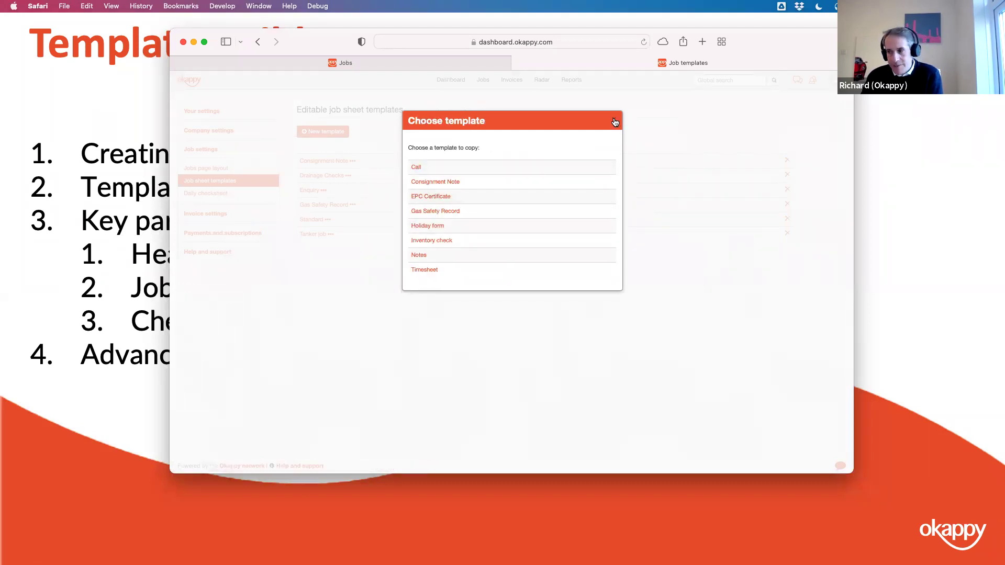
click(615, 122)
Step: Create a blank job sheet template from scratch using New template
click(323, 132)
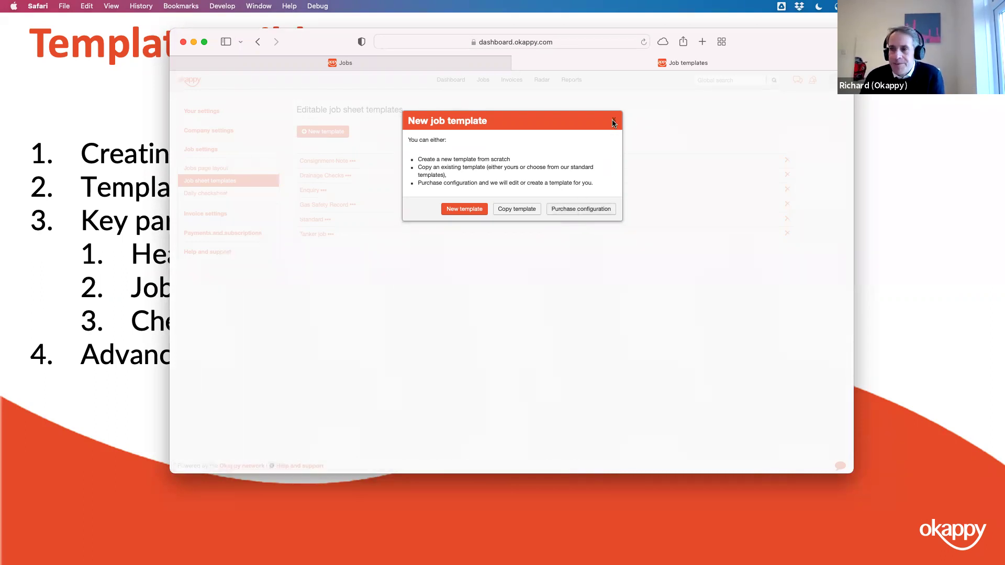
click(614, 121)
click(327, 131)
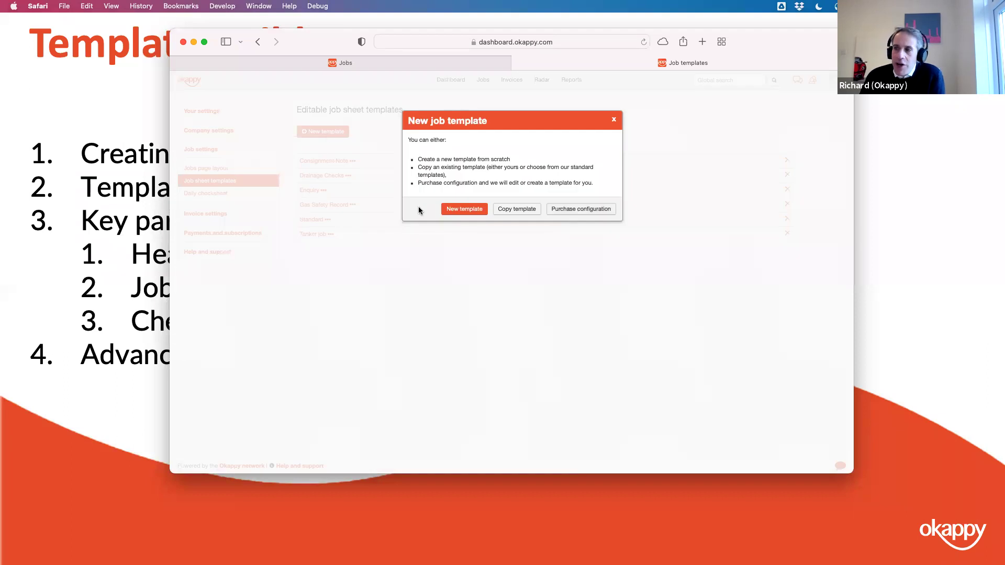
click(455, 209)
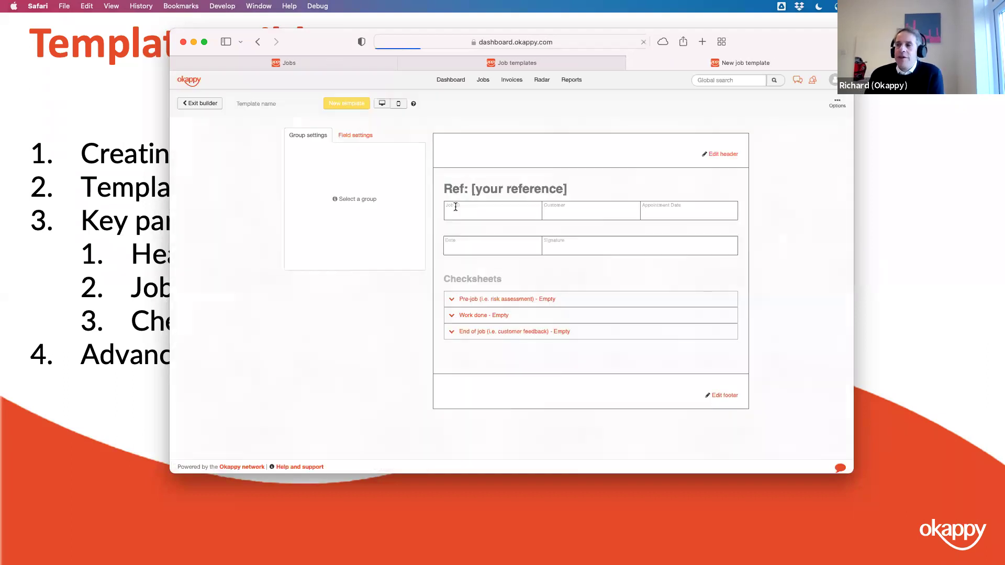
Step: Close the old templates tab and enter 'Sample test' as the template name
click(400, 62)
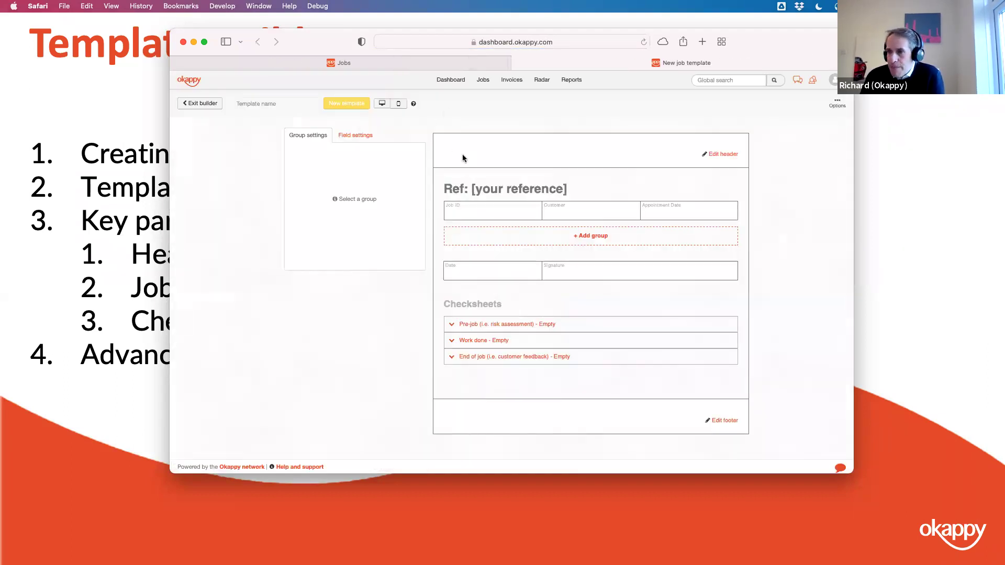
mouse_move(727, 215)
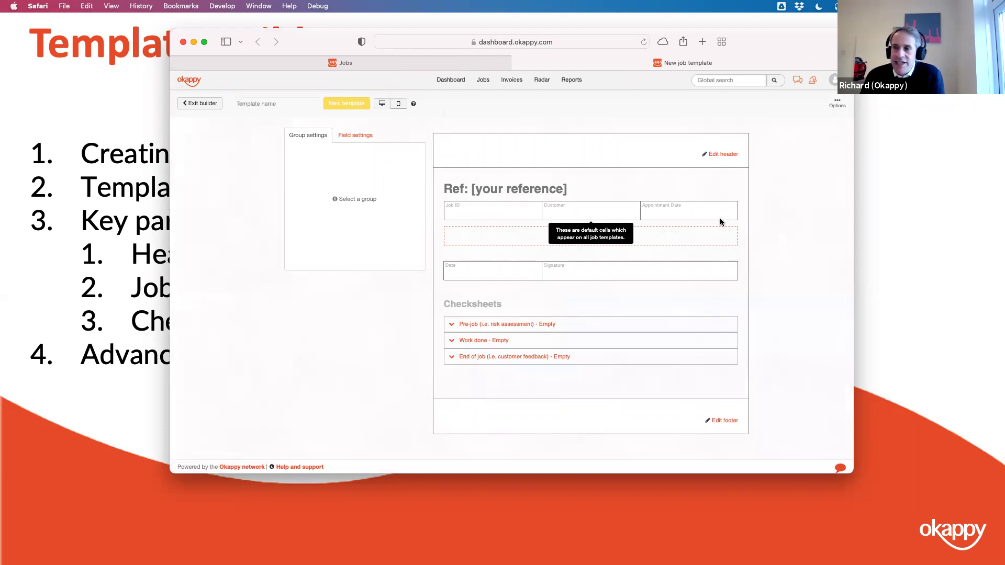
click(278, 105)
text(Sa)
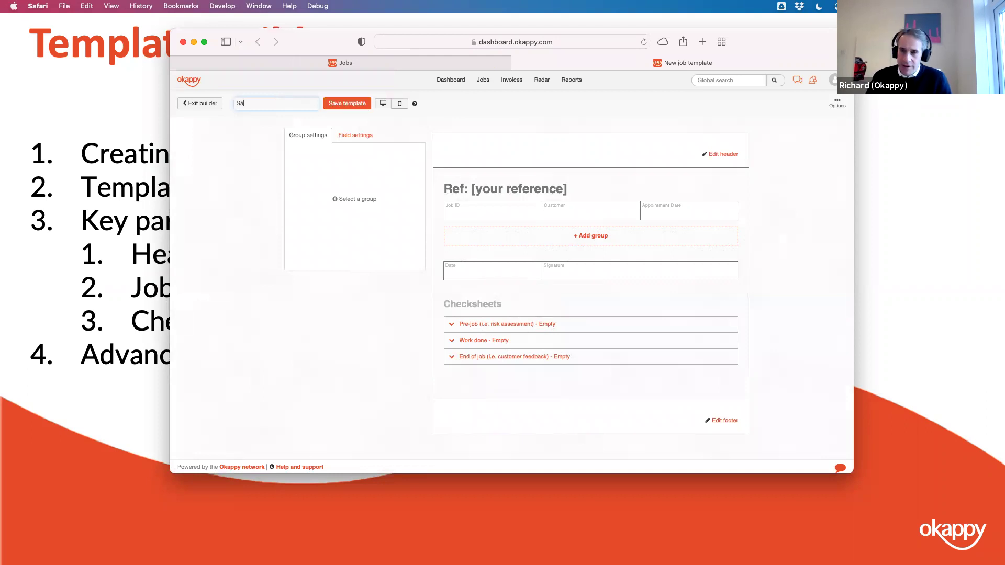
text(mple test)
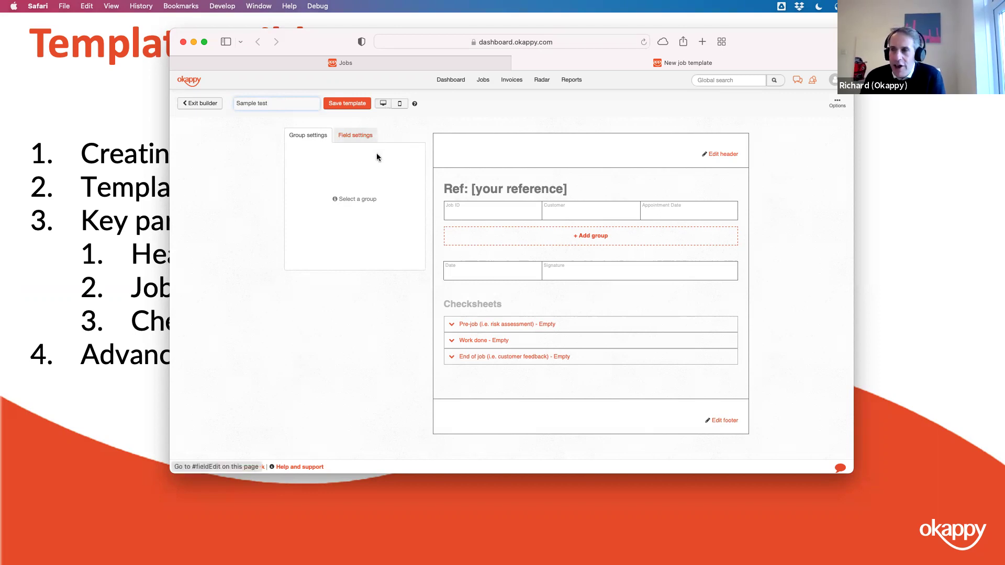
click(415, 104)
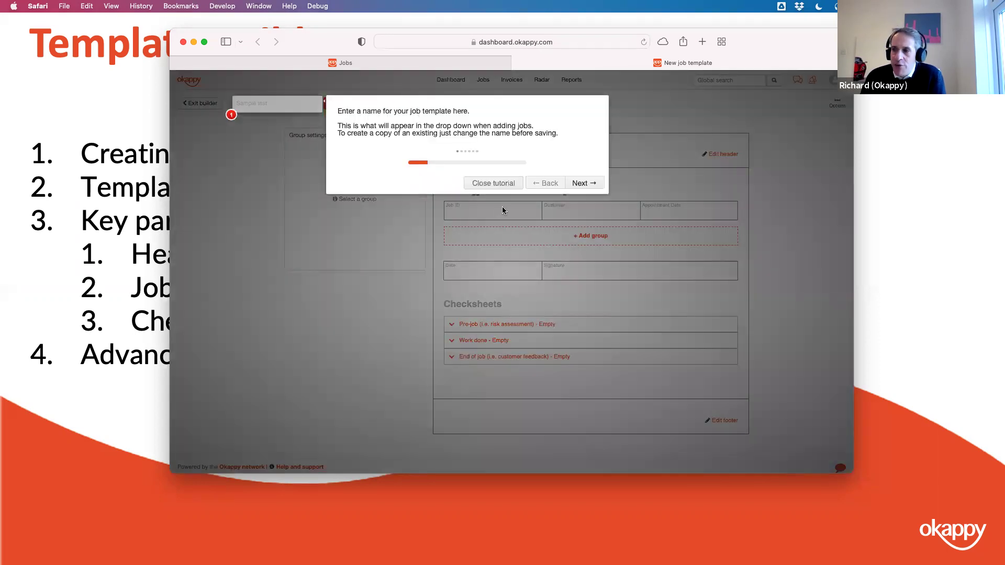
click(586, 184)
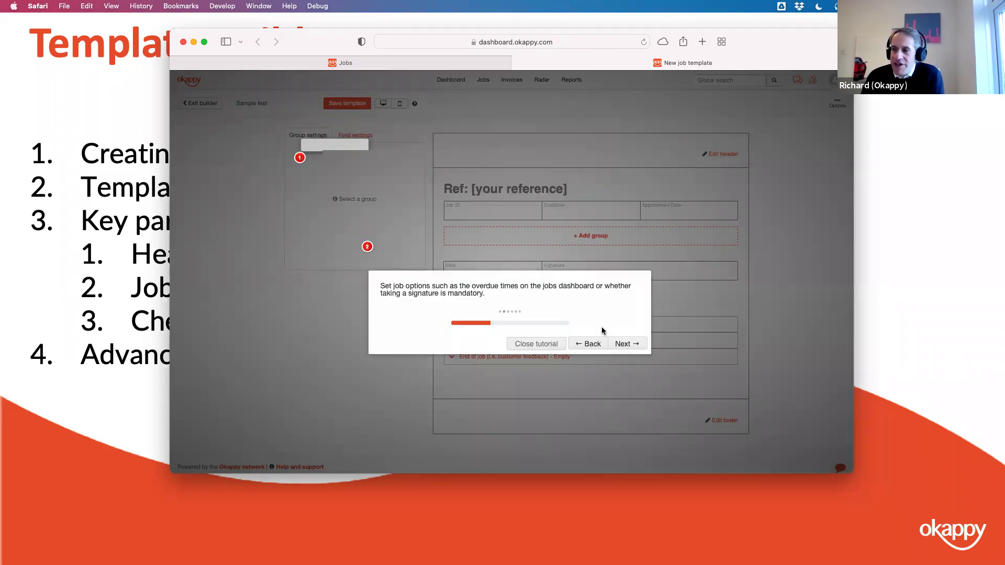
click(626, 344)
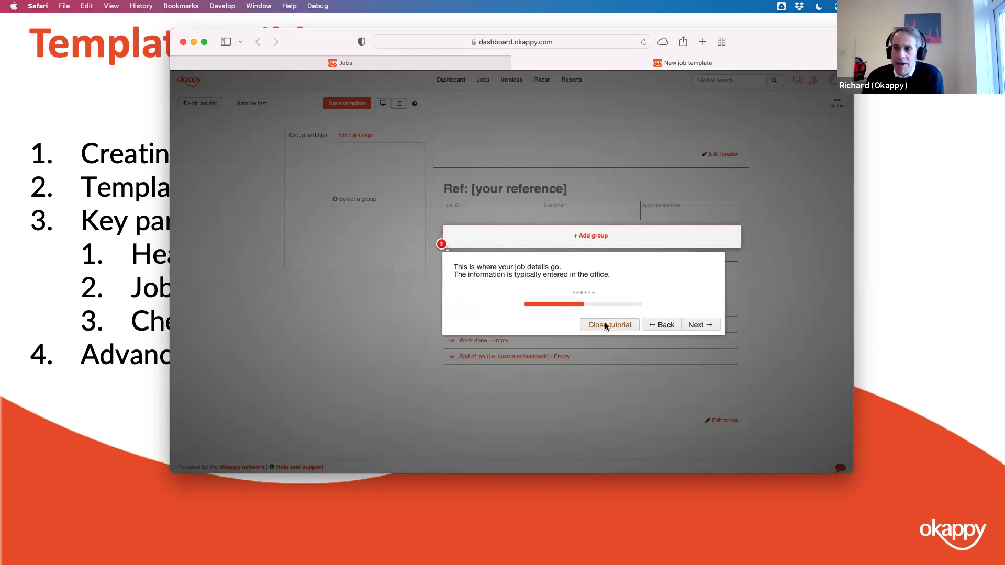
click(605, 327)
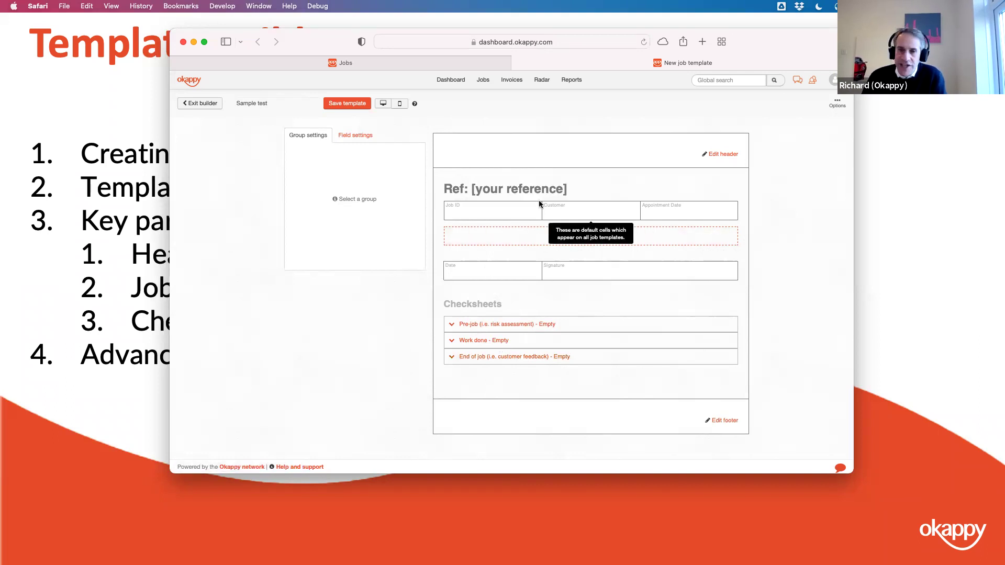
Step: Add a centred Medium text header field reading 'Sample text'
mouse_move(597, 212)
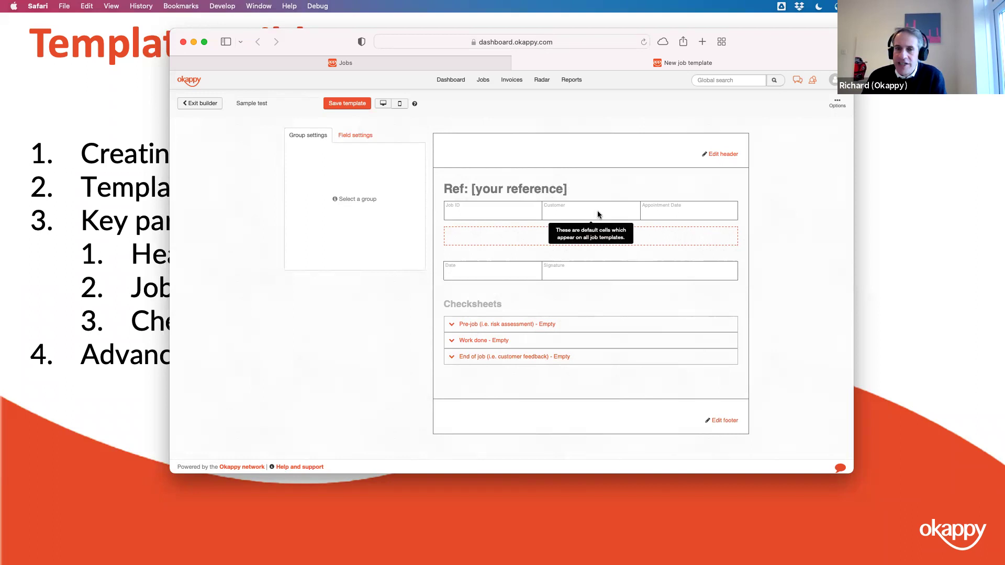
click(718, 155)
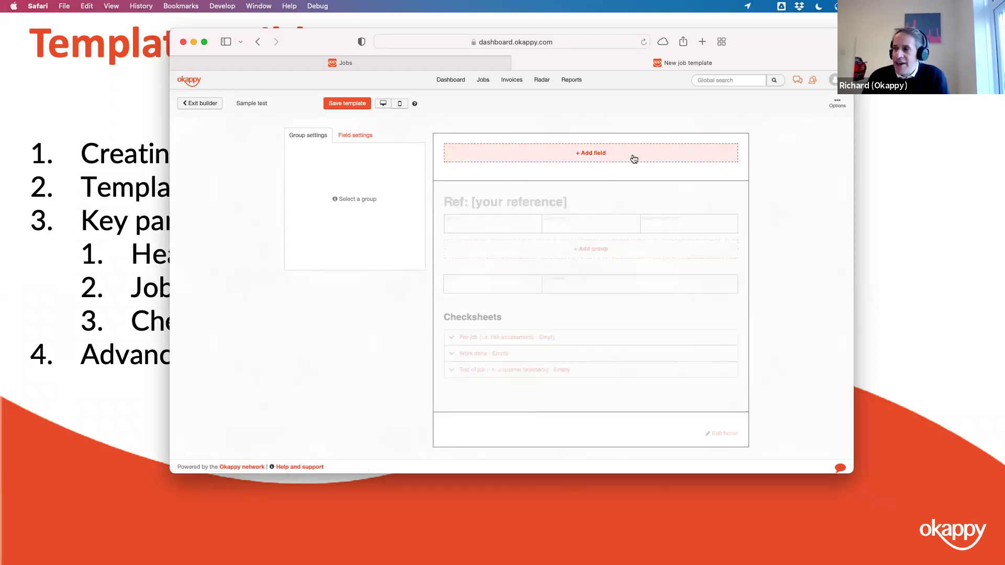
click(599, 150)
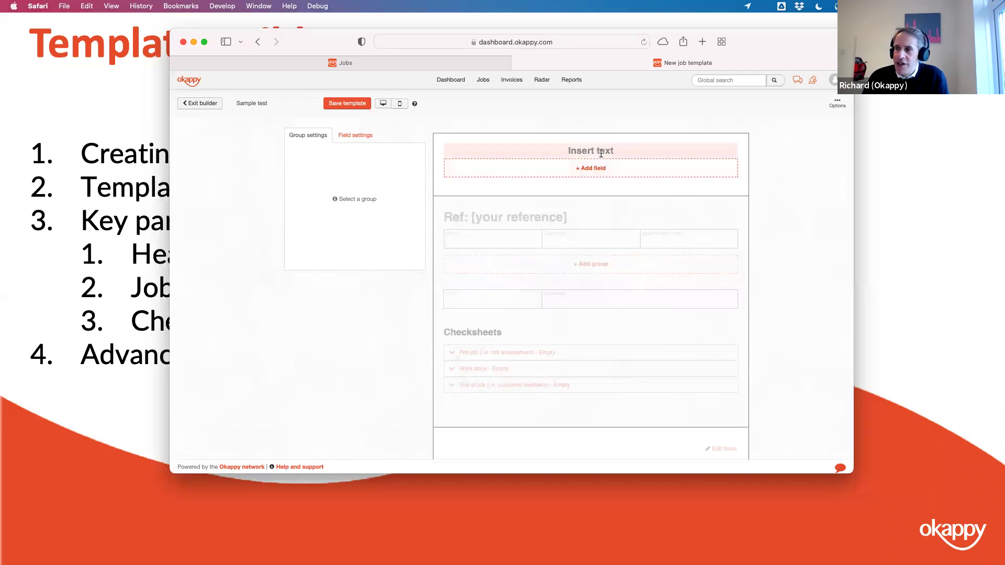
click(340, 201)
text(Sa)
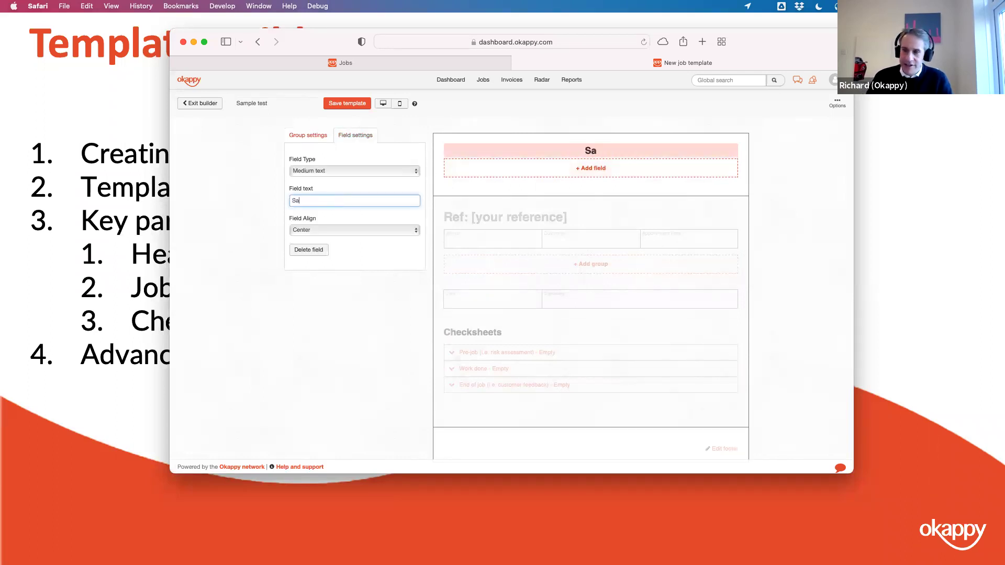
text(mple text)
click(335, 173)
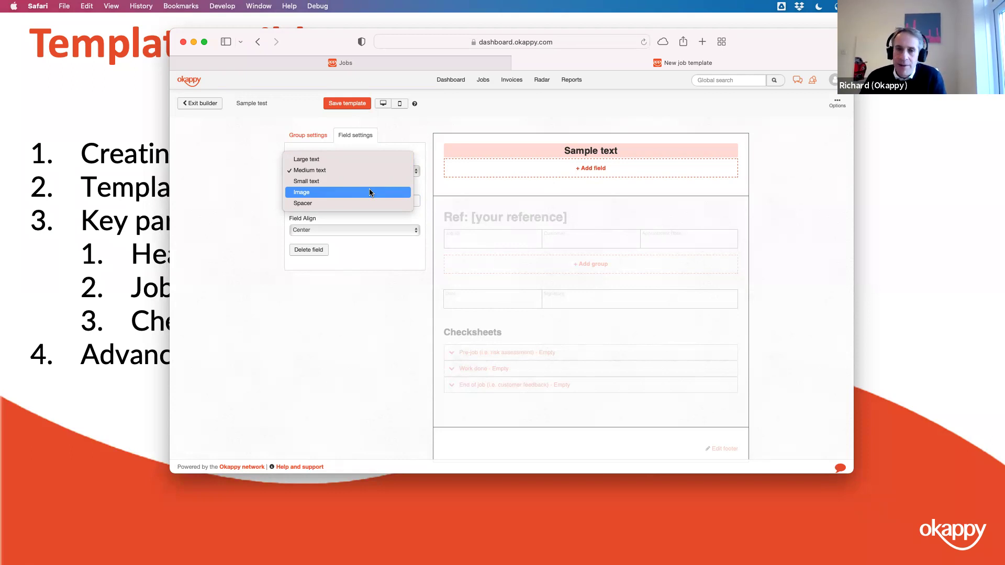
click(532, 151)
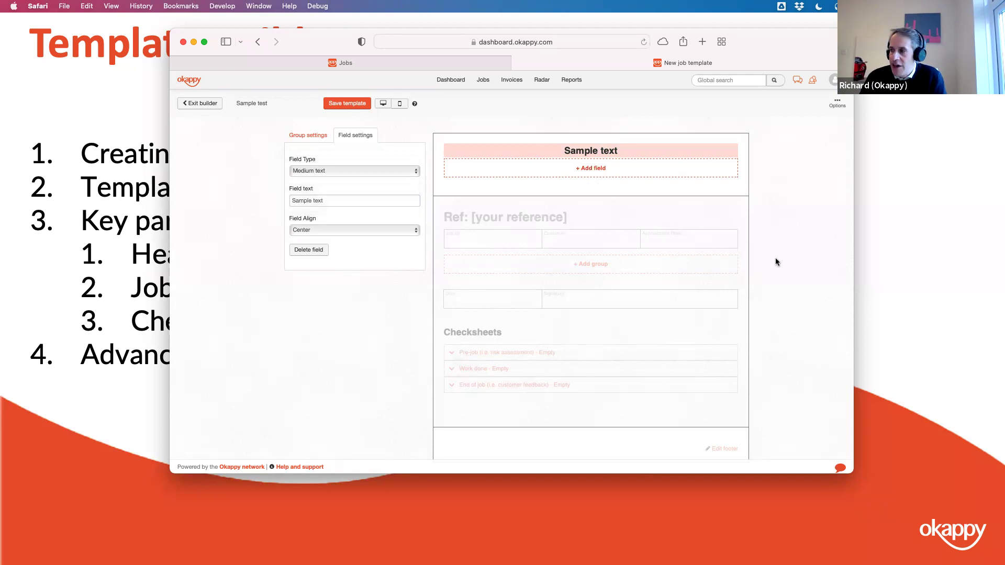
click(751, 449)
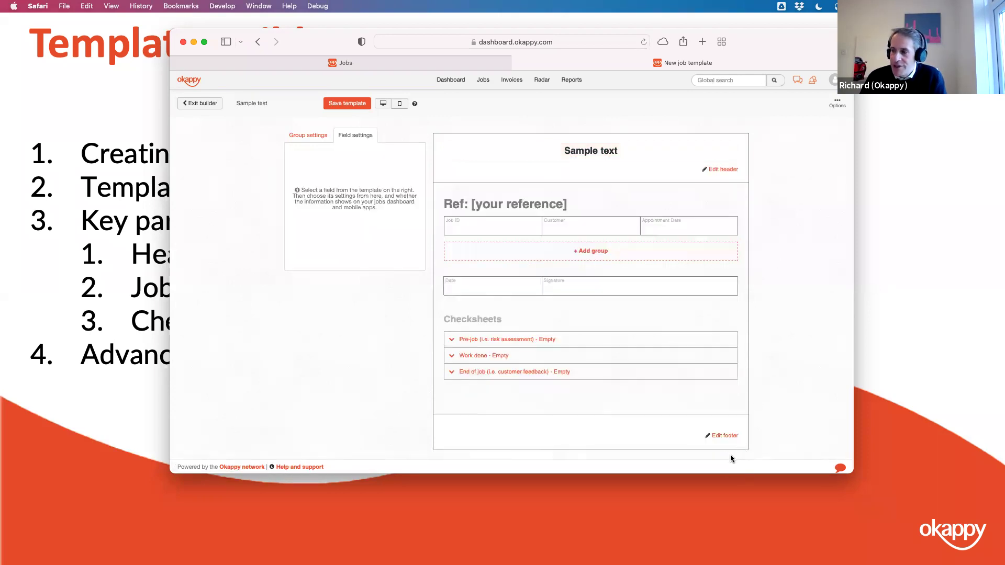
Step: Add a Medium text field with its 'Insert text' placeholder to the footer
click(723, 436)
click(623, 436)
click(601, 431)
click(361, 167)
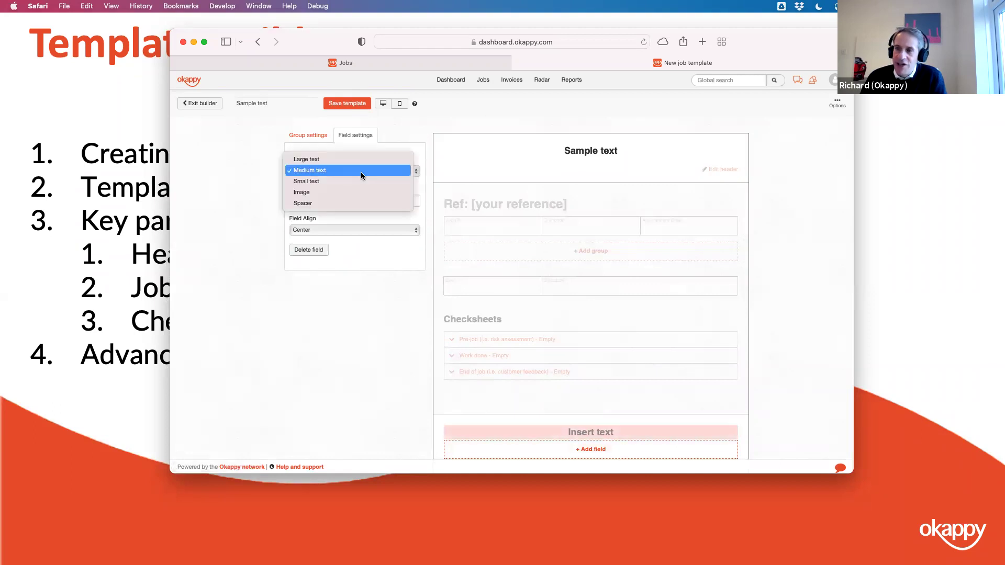
click(253, 174)
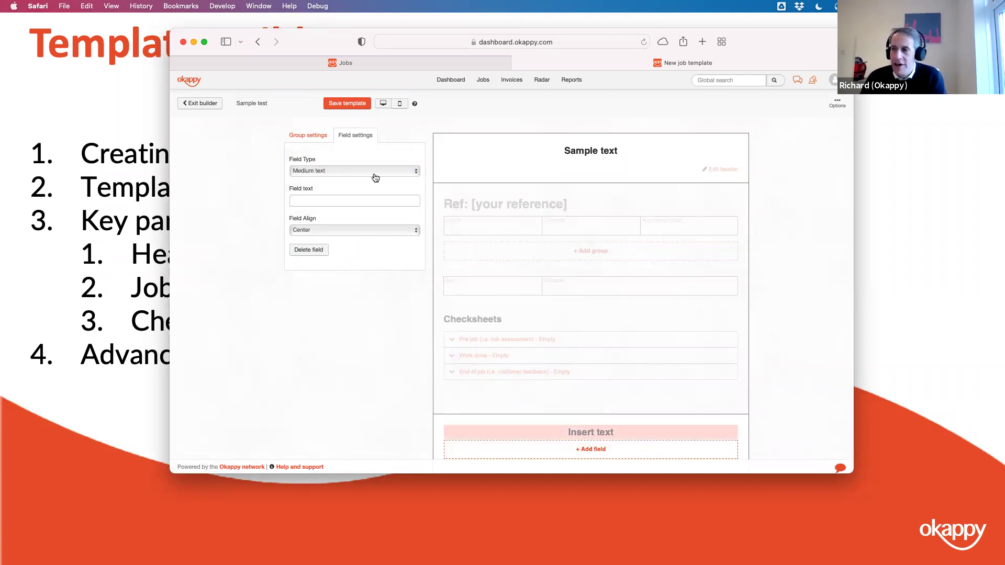
click(791, 217)
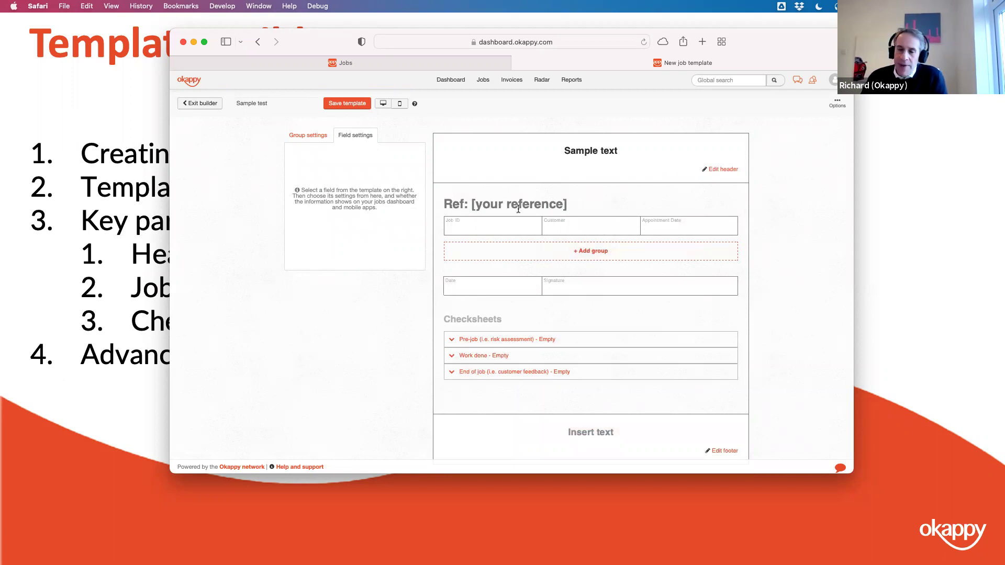
Step: Add a 'Contact details' group with Name visible on sheet switched on
click(523, 252)
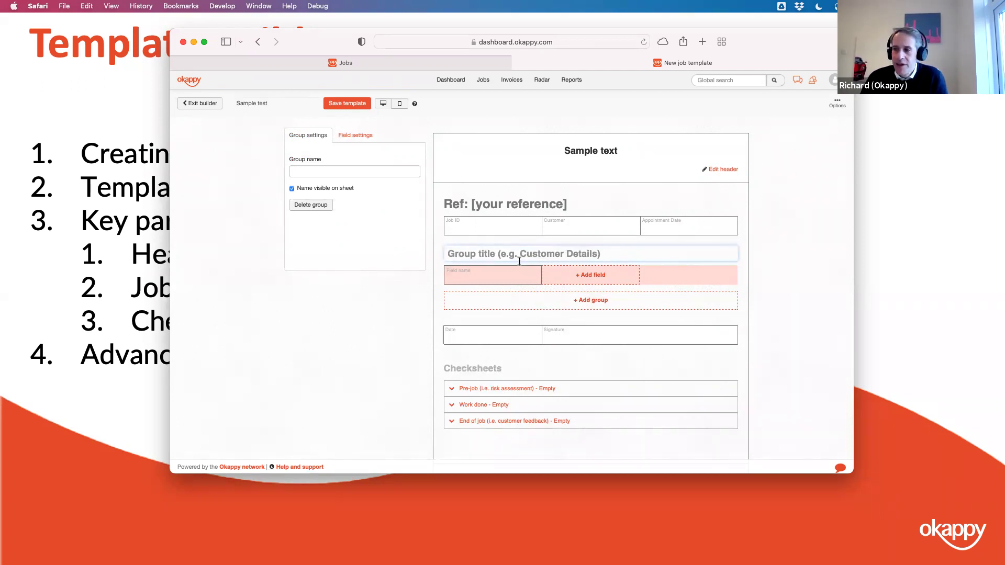
click(323, 172)
text(Contact details)
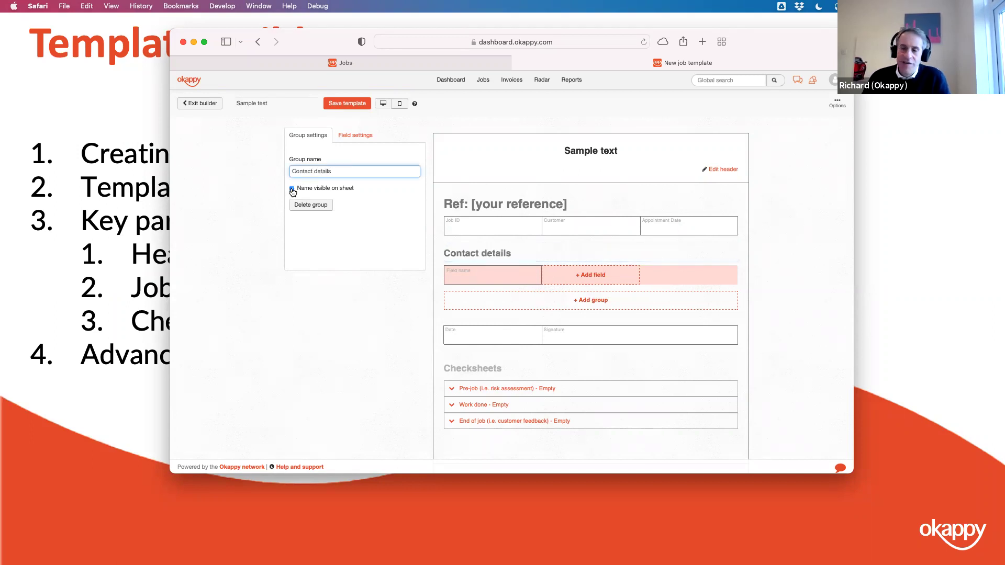
click(292, 189)
click(292, 189)
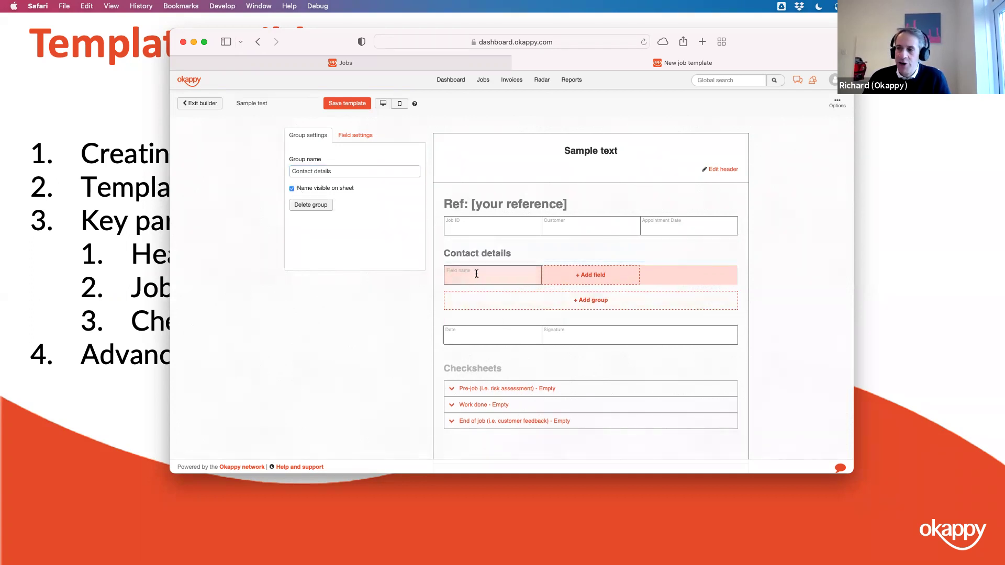
click(475, 272)
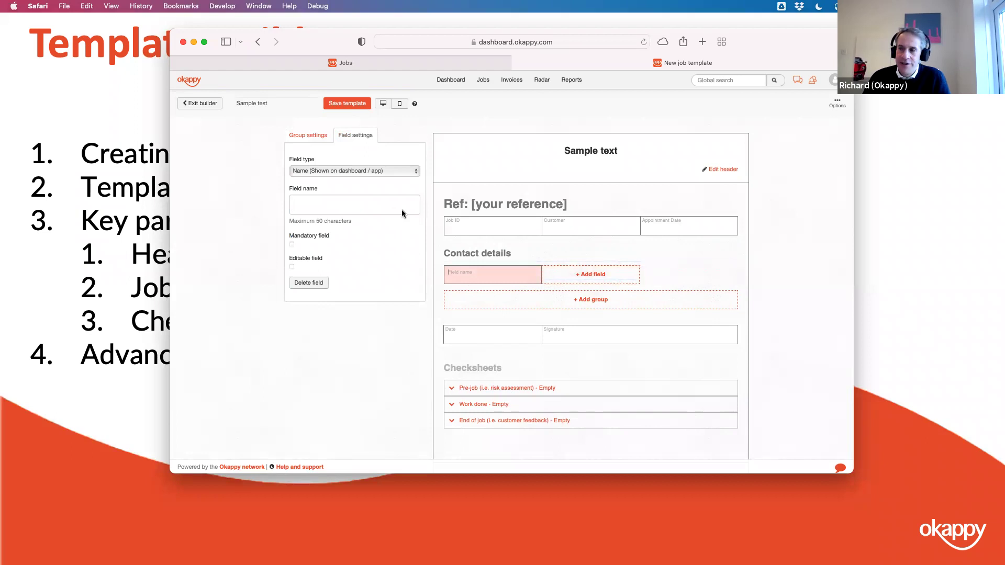
Step: Name the contact fields 'Name', 'Landlord address' and 'Site address'
click(324, 202)
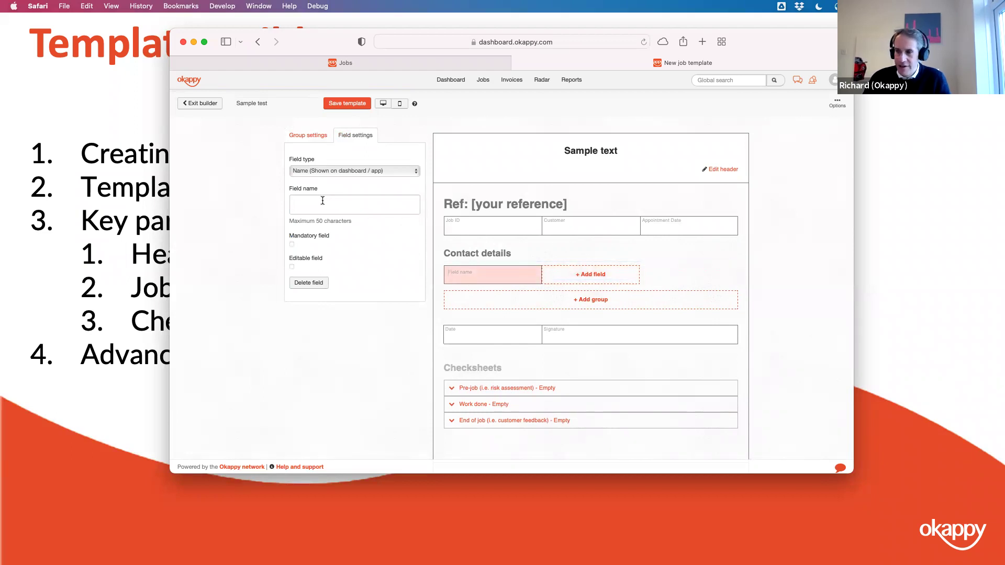
text(Name)
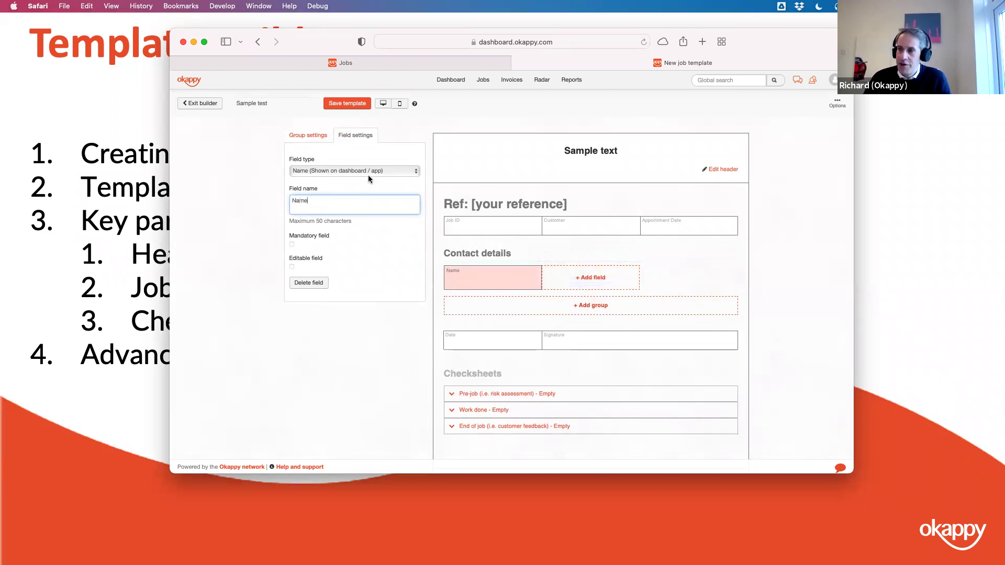
click(562, 277)
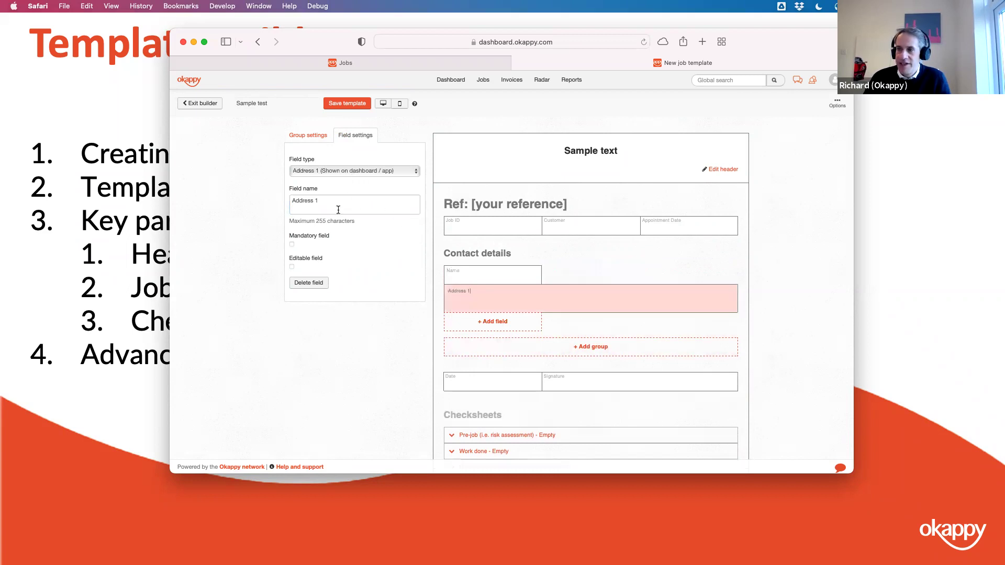
drag(343, 213, 252, 188)
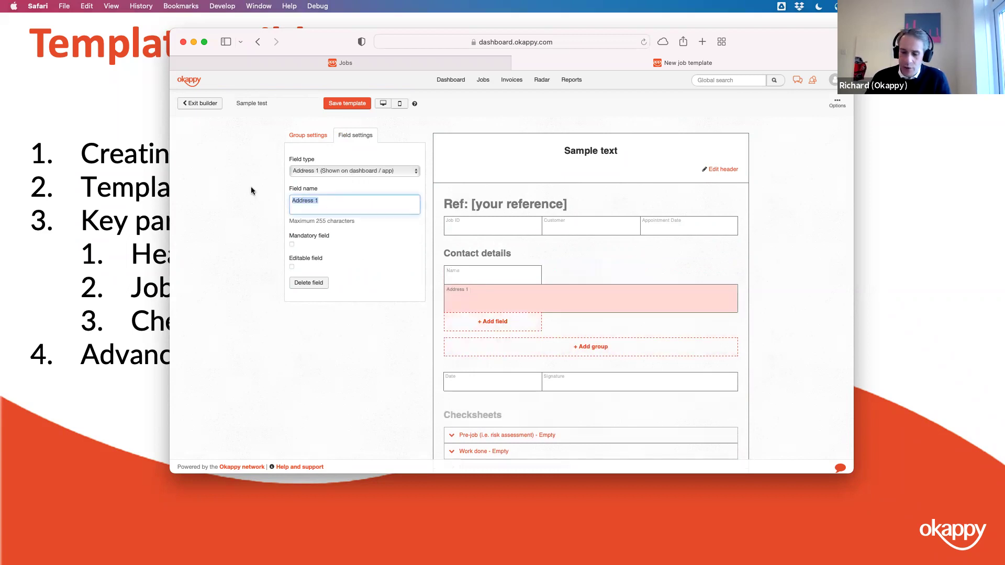
text(Landlord address)
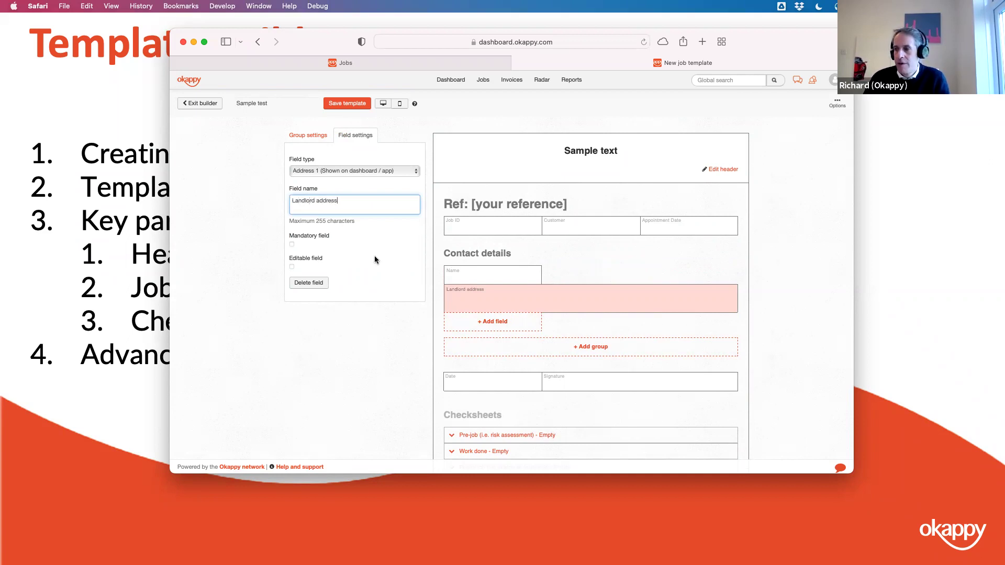
click(471, 321)
drag(340, 202, 251, 186)
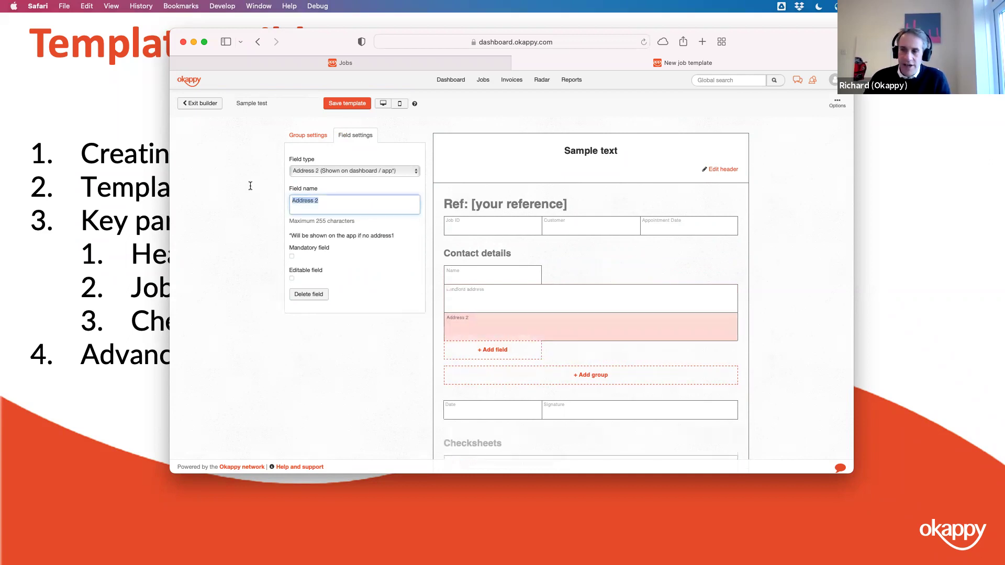
text(Site address)
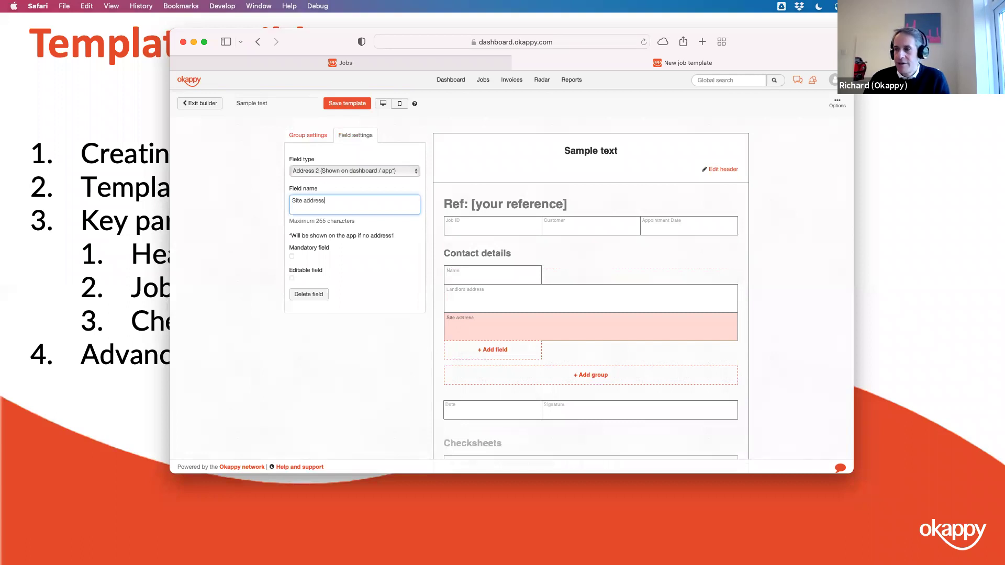
Step: Add a fourth field to Contact details with field type Description
click(492, 351)
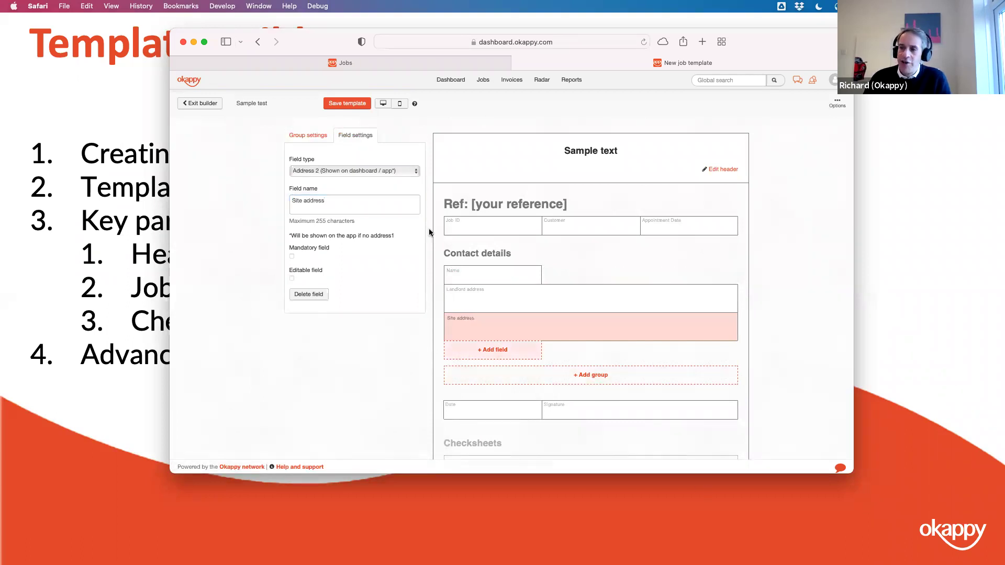
click(391, 175)
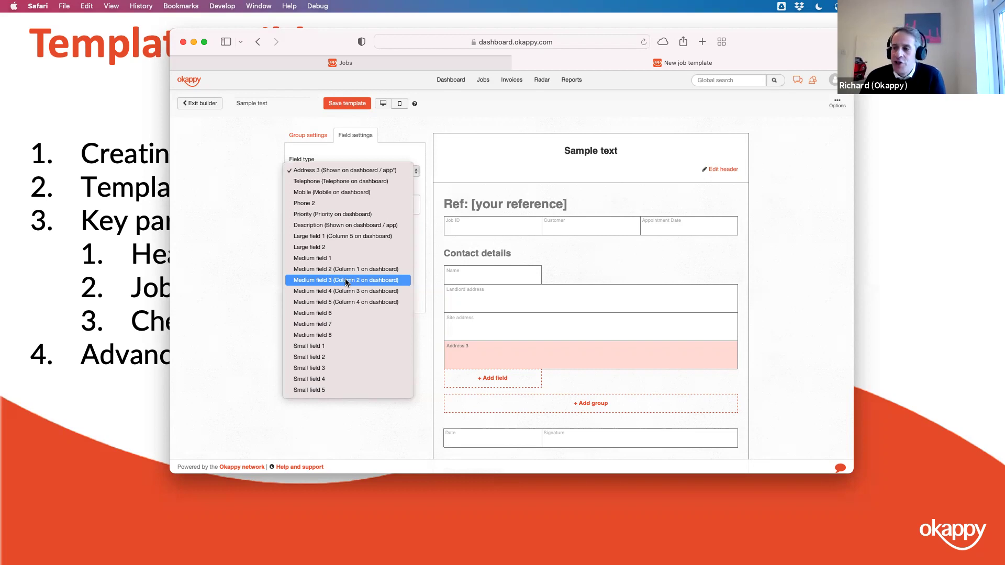
click(331, 226)
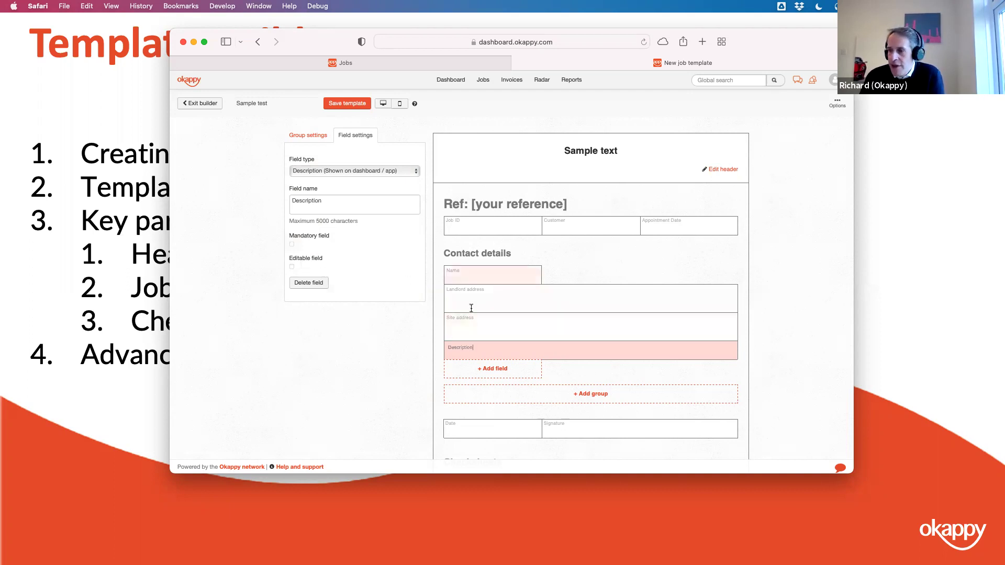
click(414, 375)
Step: Expand the Work done checksheet and add a group named 'Work details'
scroll(687, 419, down, 4)
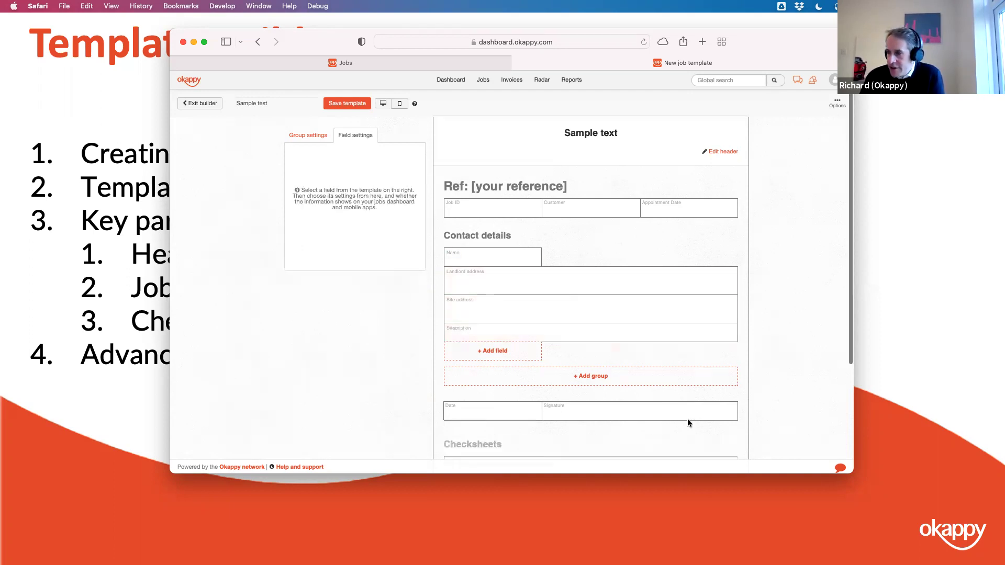
scroll(680, 419, down, 1)
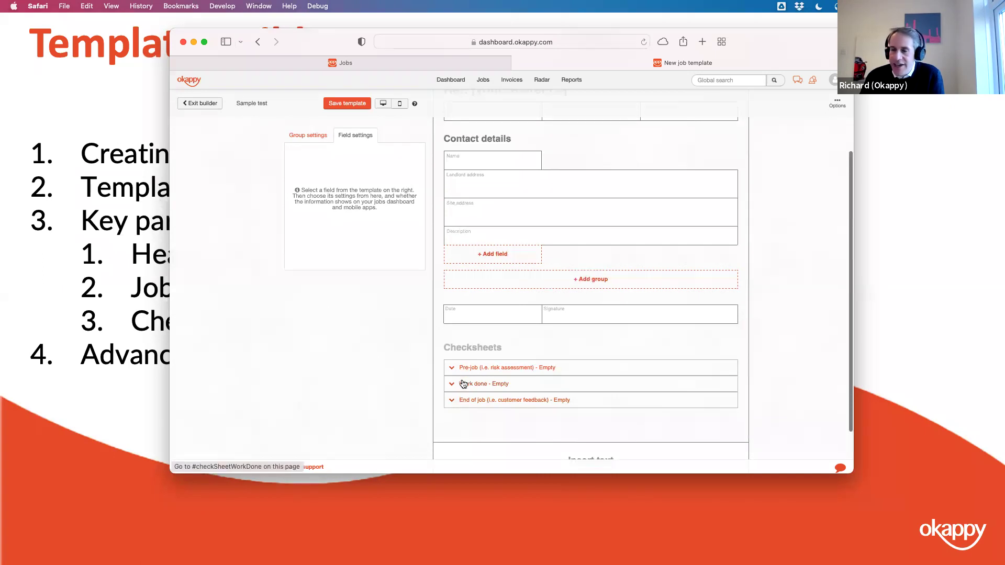
click(463, 384)
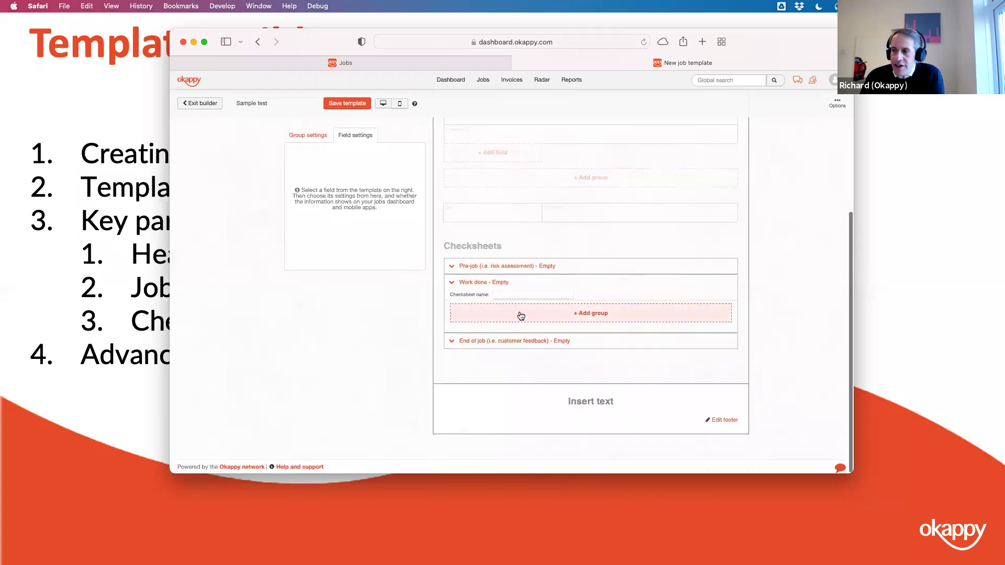
click(525, 312)
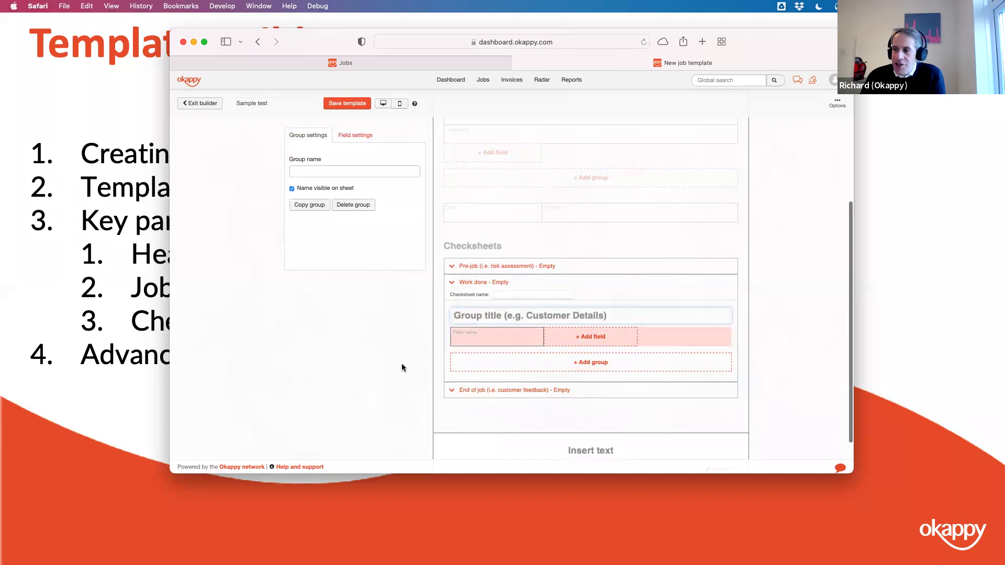
click(334, 170)
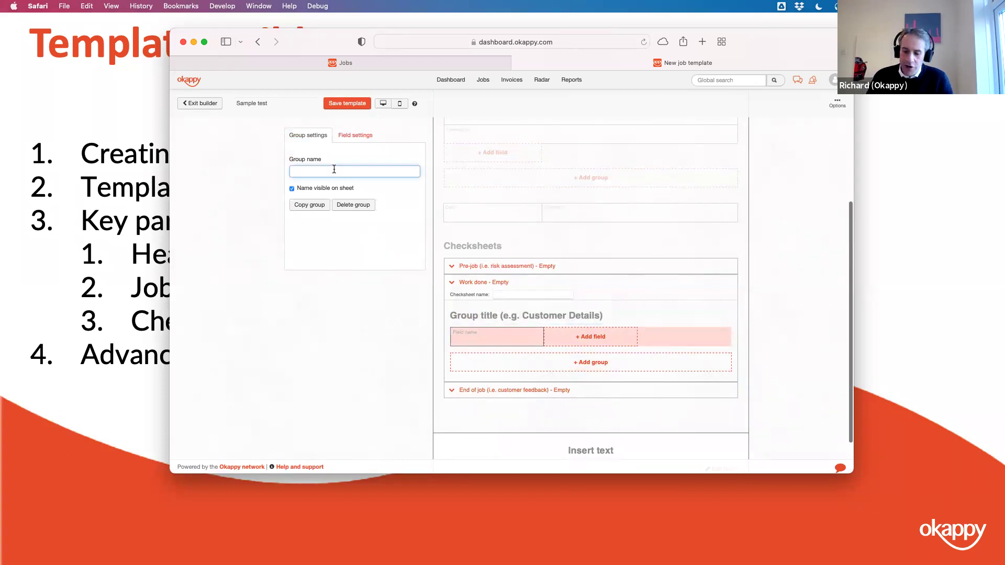
text(Work details)
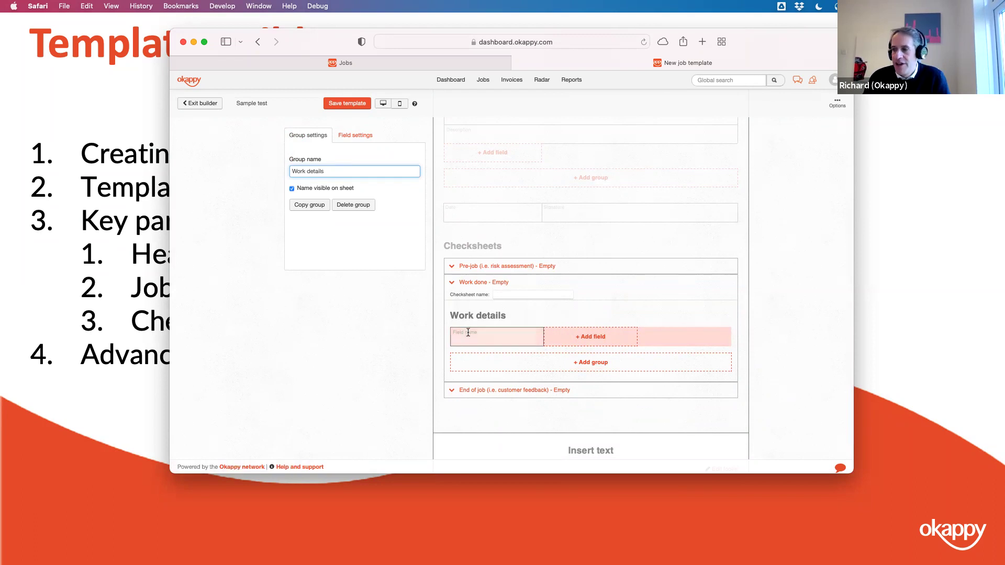
click(490, 336)
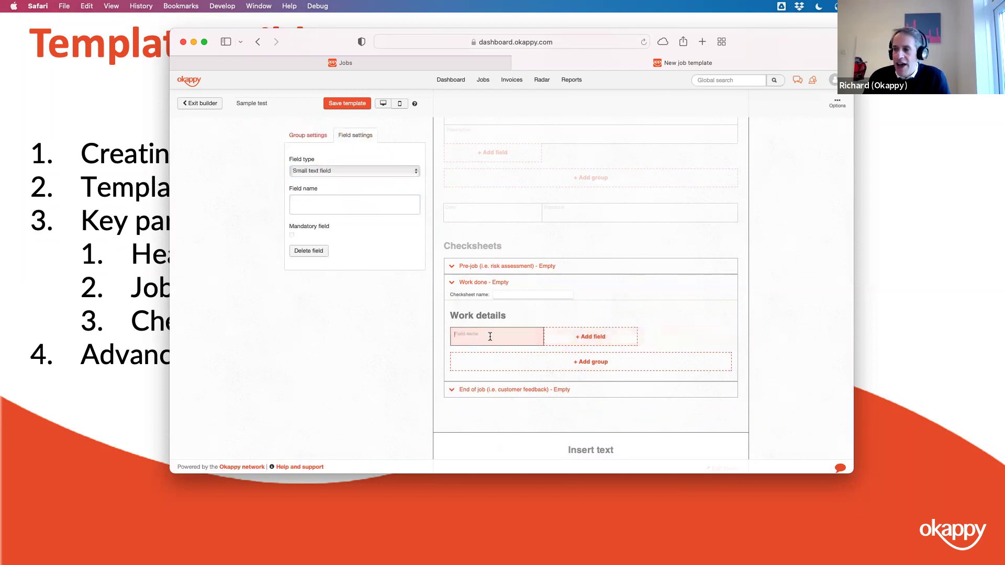
Step: Make the first Work details field a Large text field named 'Work done'
click(354, 172)
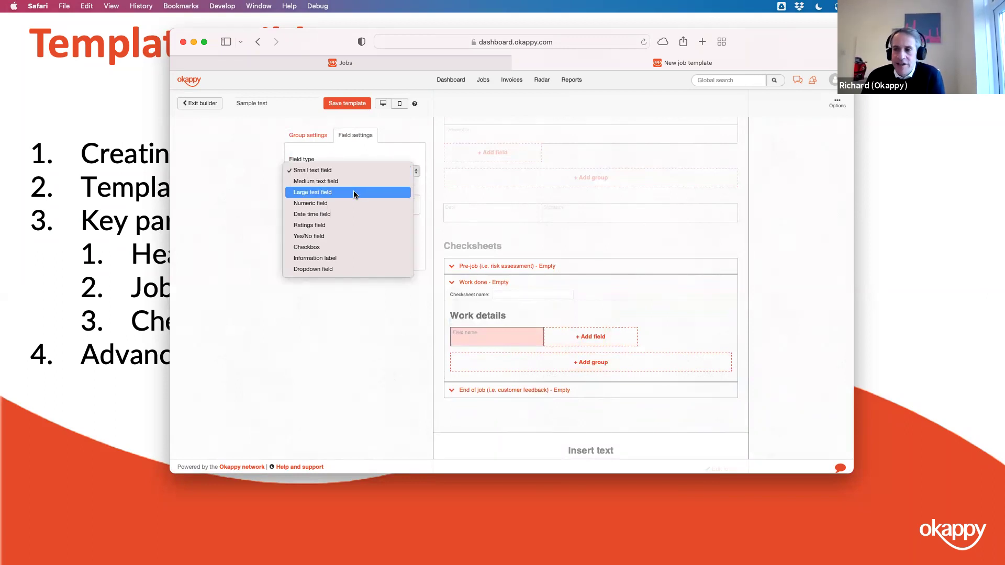
key(Escape)
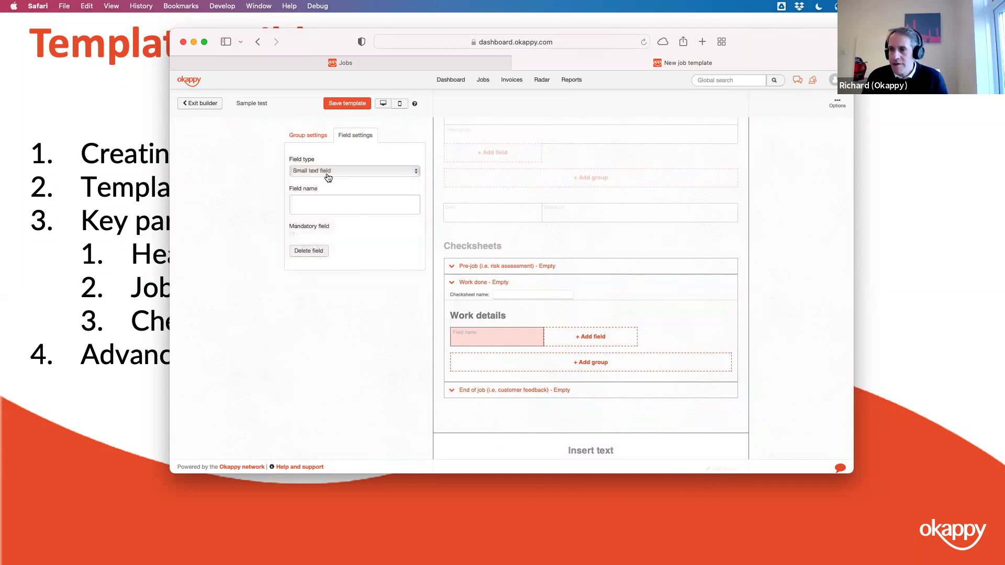
click(326, 171)
click(323, 192)
click(383, 204)
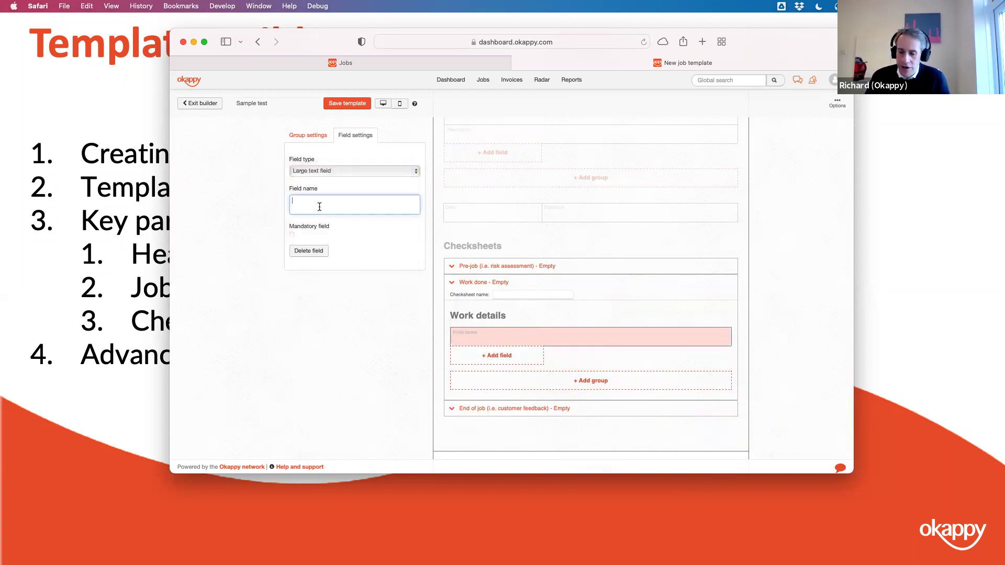
text(Work done)
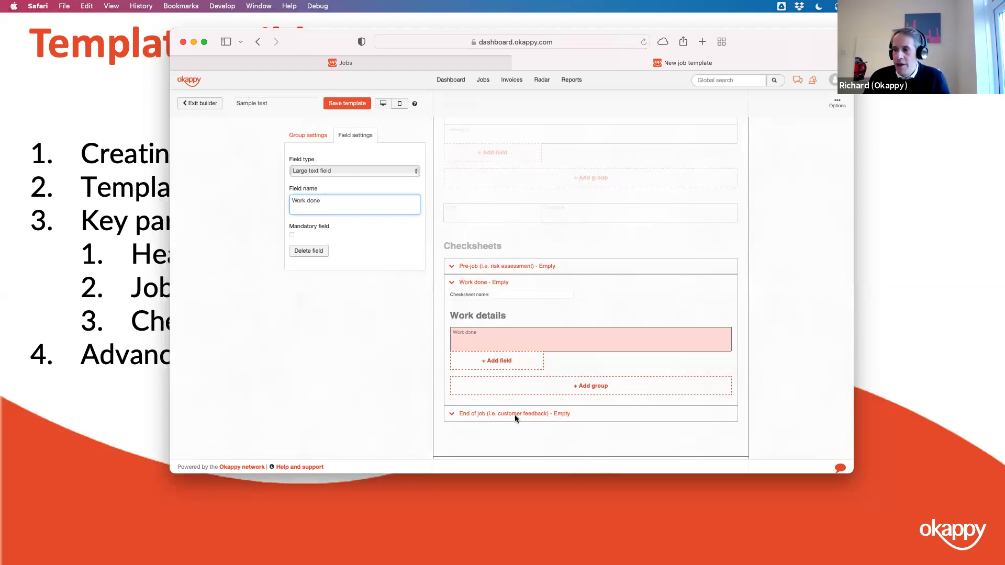
Step: Add a Ratings field named 'Professional' with a rating scale of 5
click(498, 361)
click(324, 173)
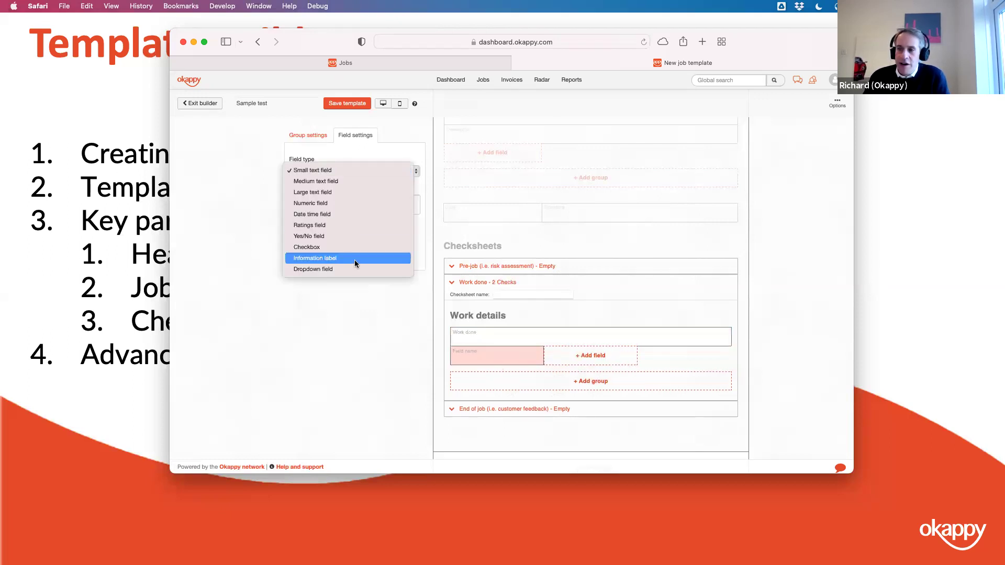
click(338, 231)
click(327, 207)
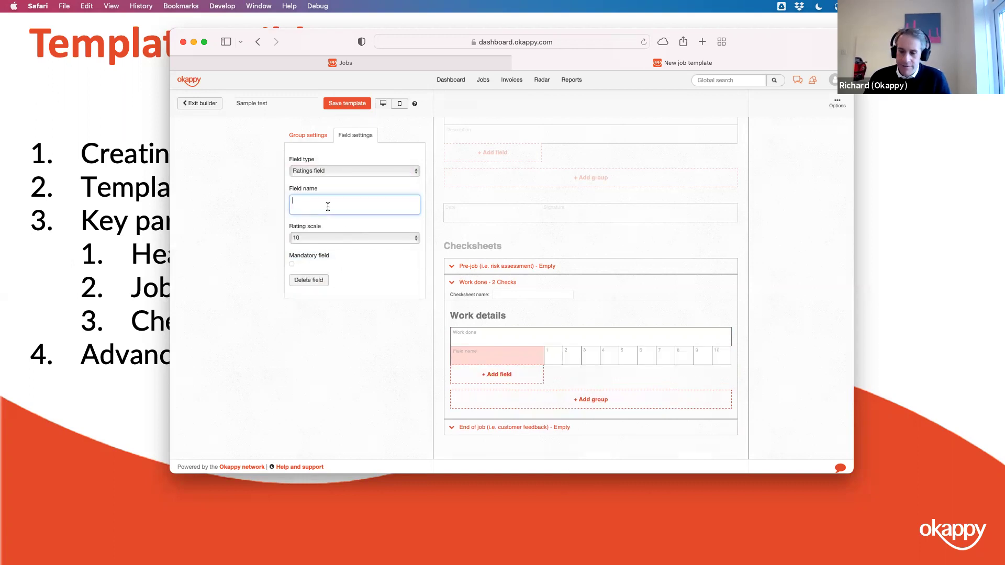
text(Professional)
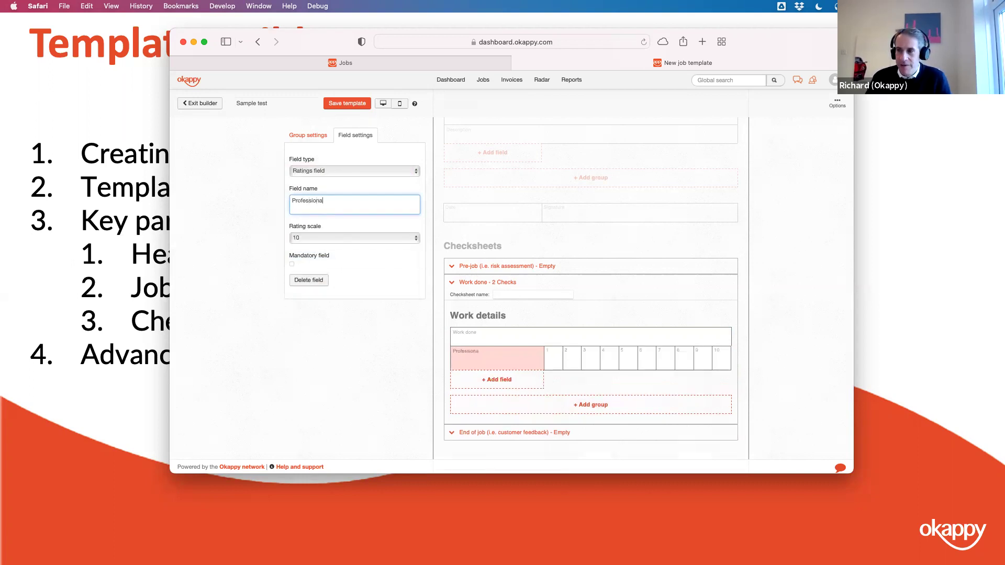
click(349, 240)
click(328, 182)
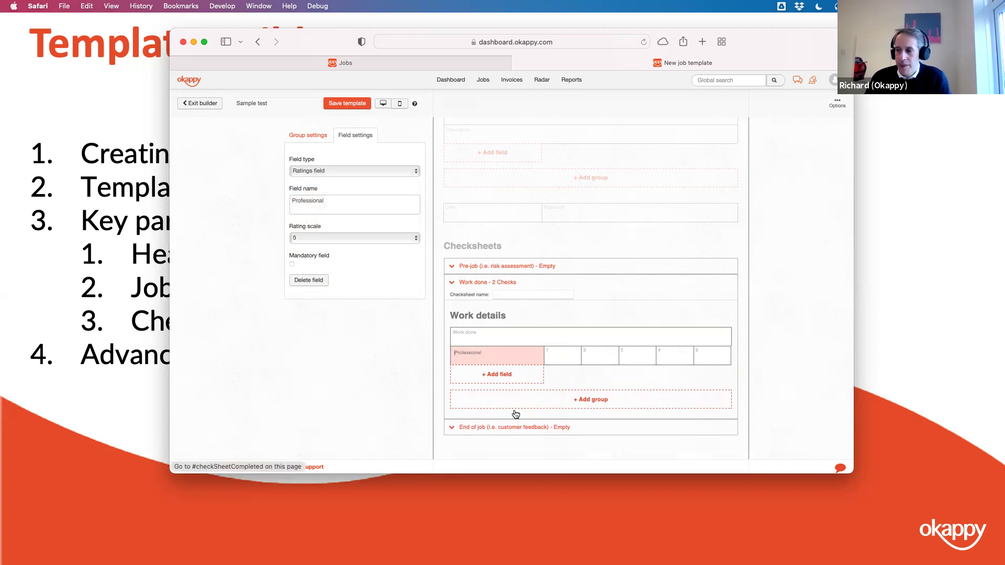
Step: Add an 'Images taken' checkbox field and an unnamed Dropdown field
click(500, 381)
click(354, 170)
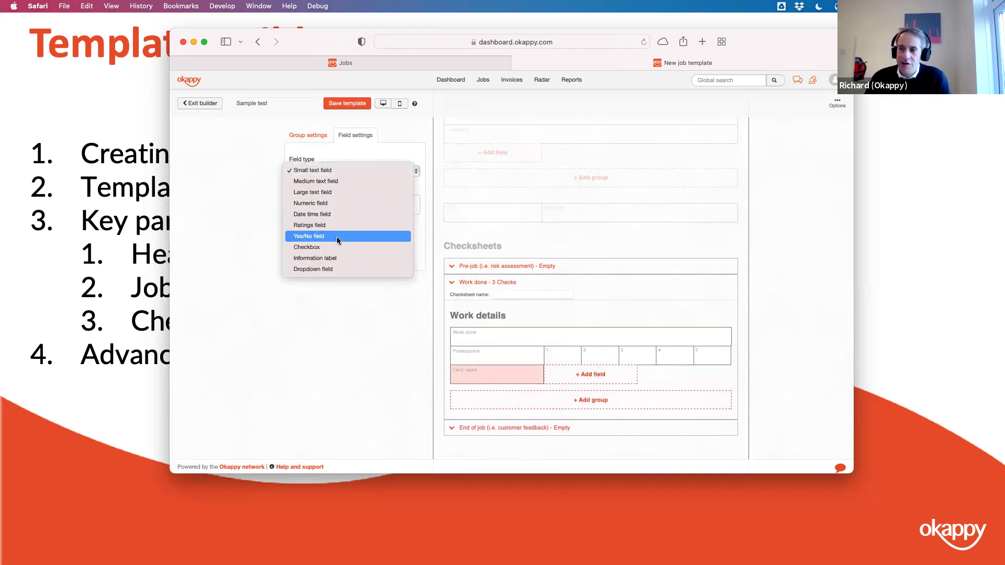
click(312, 170)
click(304, 207)
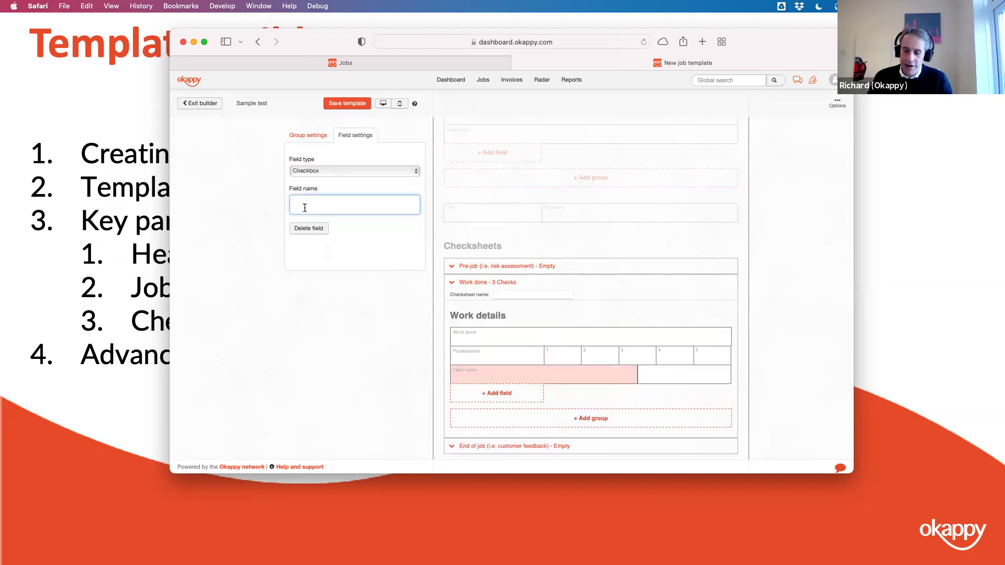
text(Im)
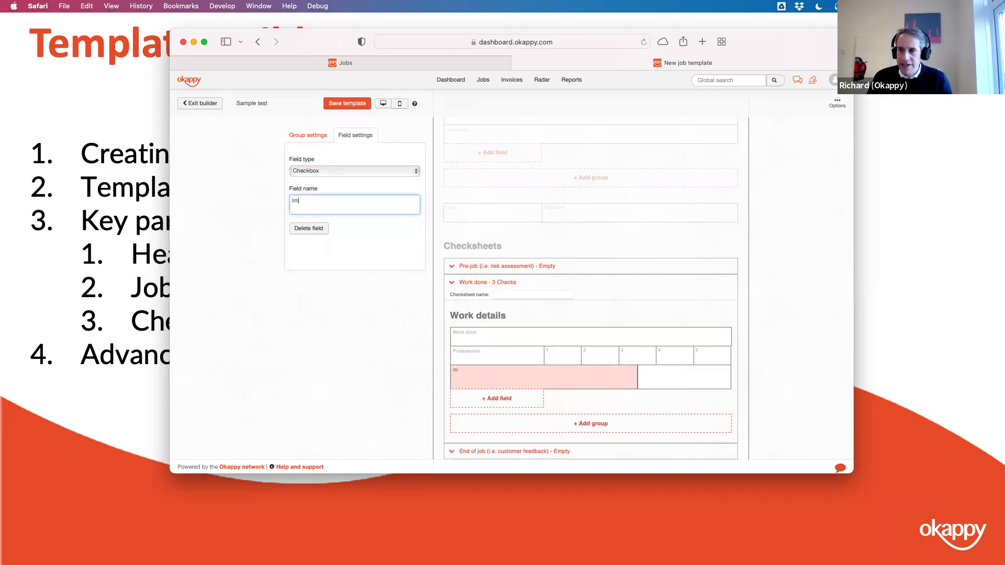
text(ages taken)
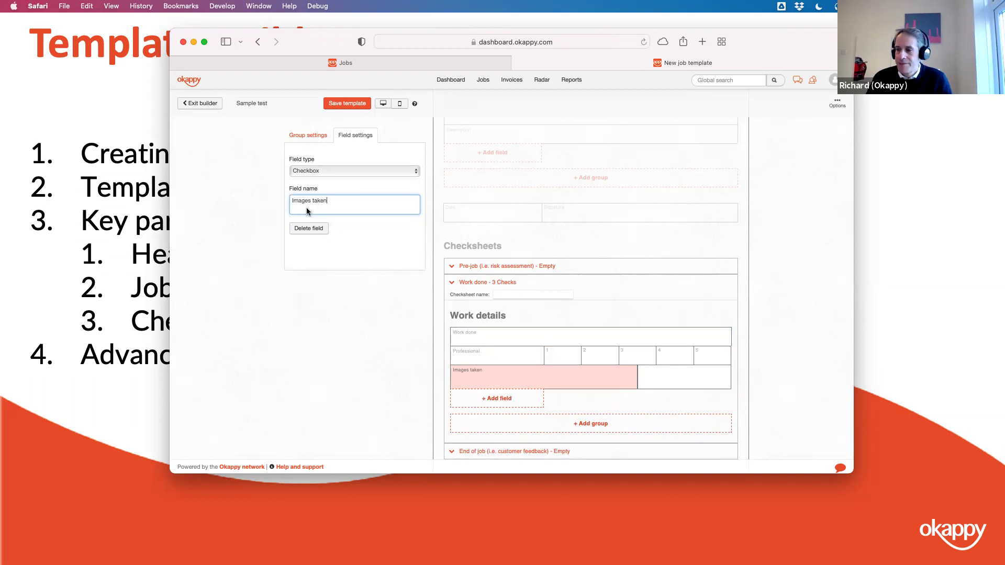
click(497, 399)
click(371, 180)
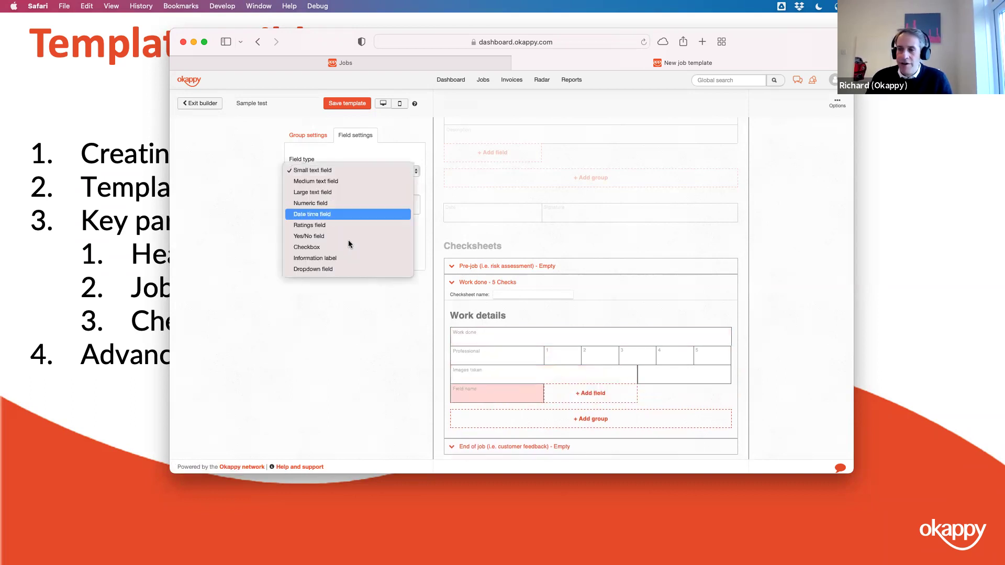
click(341, 268)
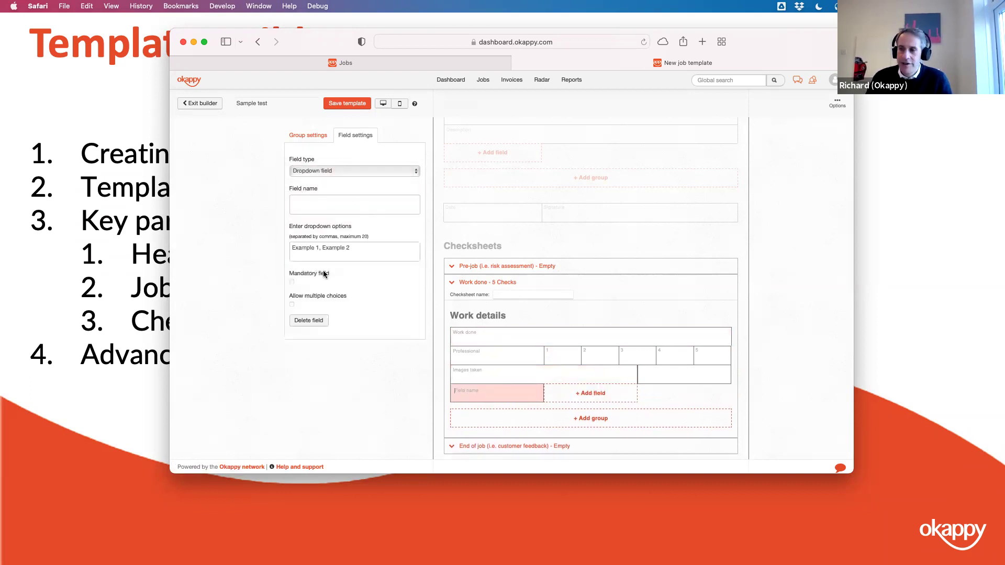
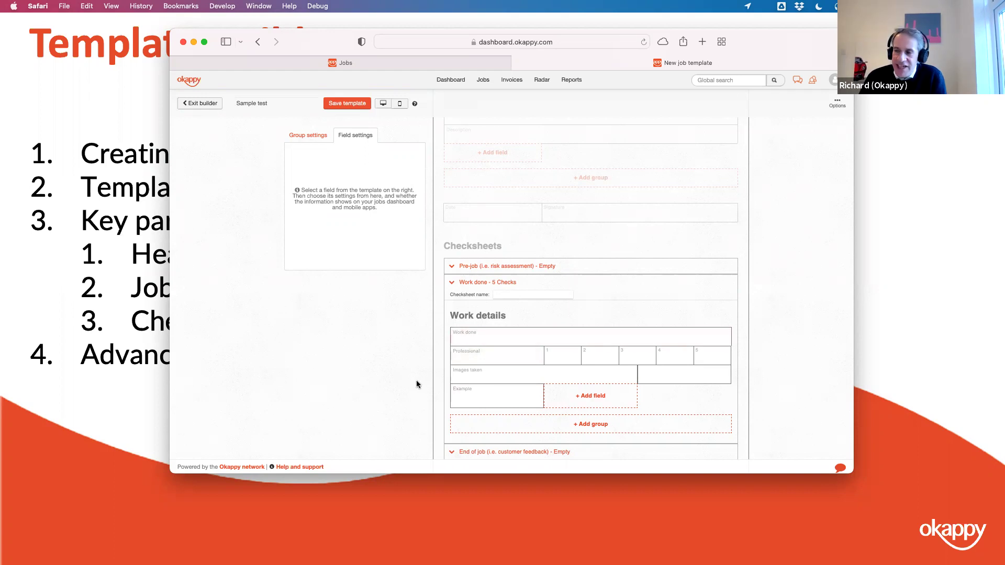
Step: Scroll the Sample test template builder back up to the top
scroll(366, 344, up, 10)
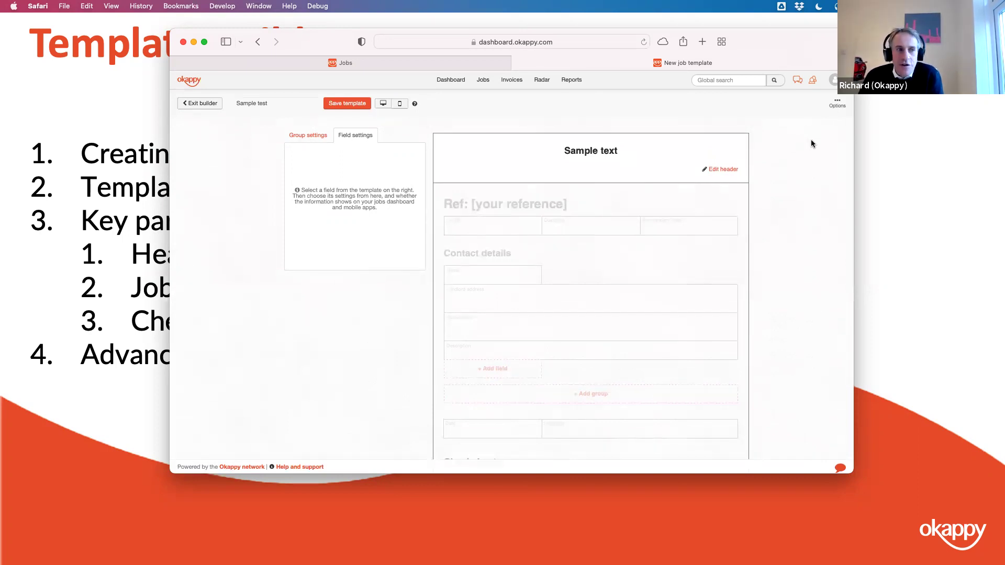
Step: Open Job options and review the alert timings of 60, 120 and 1440 minutes and the 0-day advance appointment
click(836, 101)
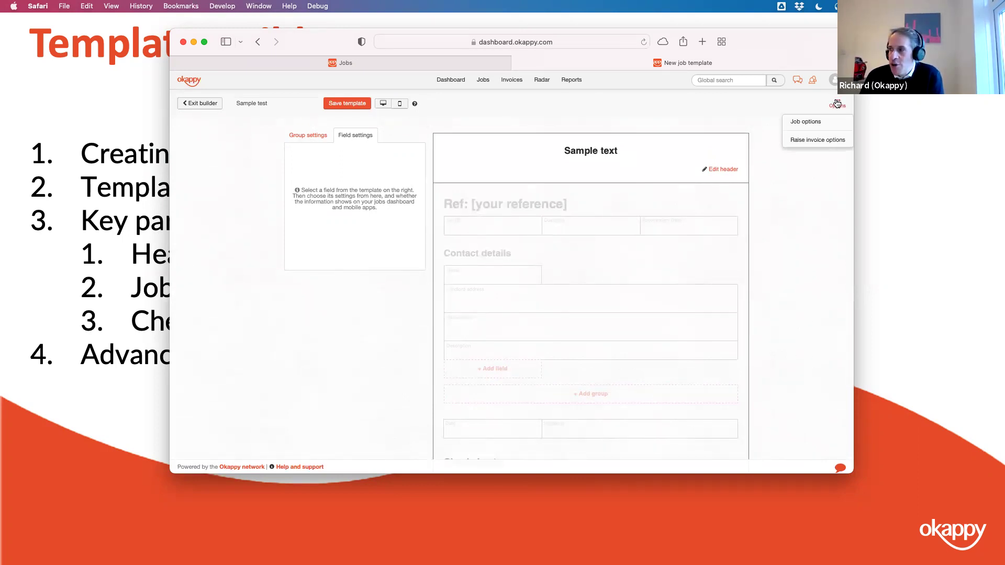
click(815, 122)
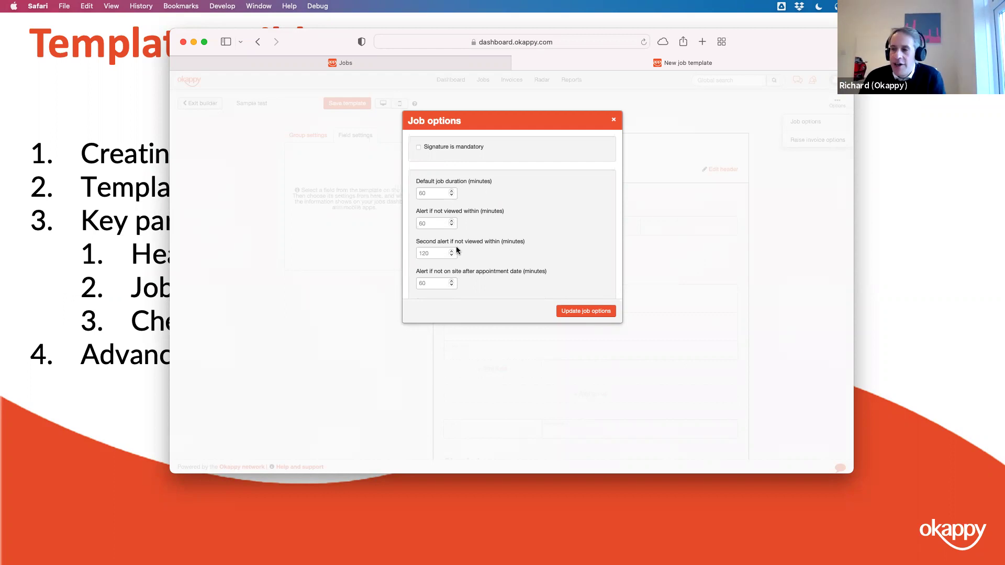
click(435, 222)
scroll(466, 229, down, 1)
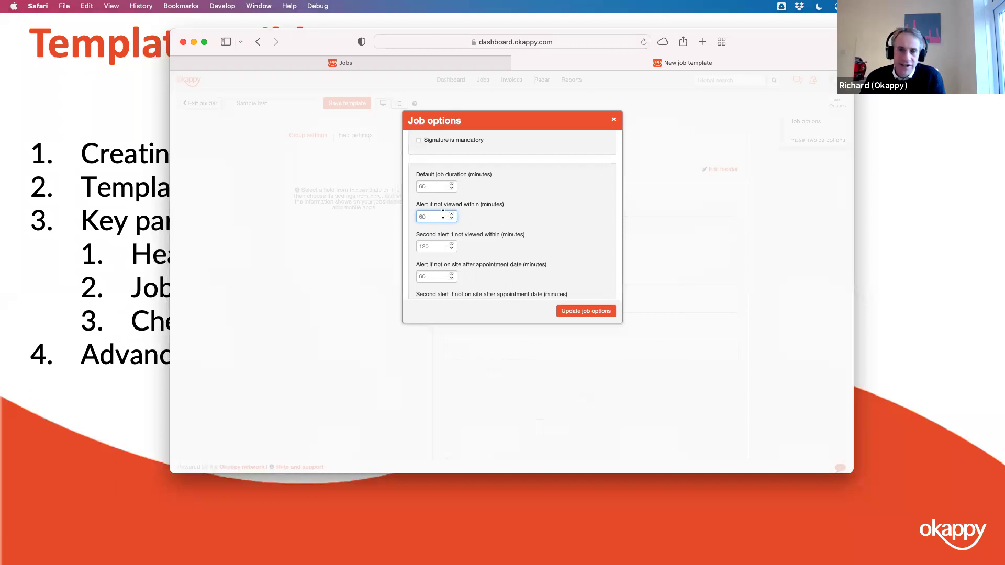
scroll(449, 173, down, 2)
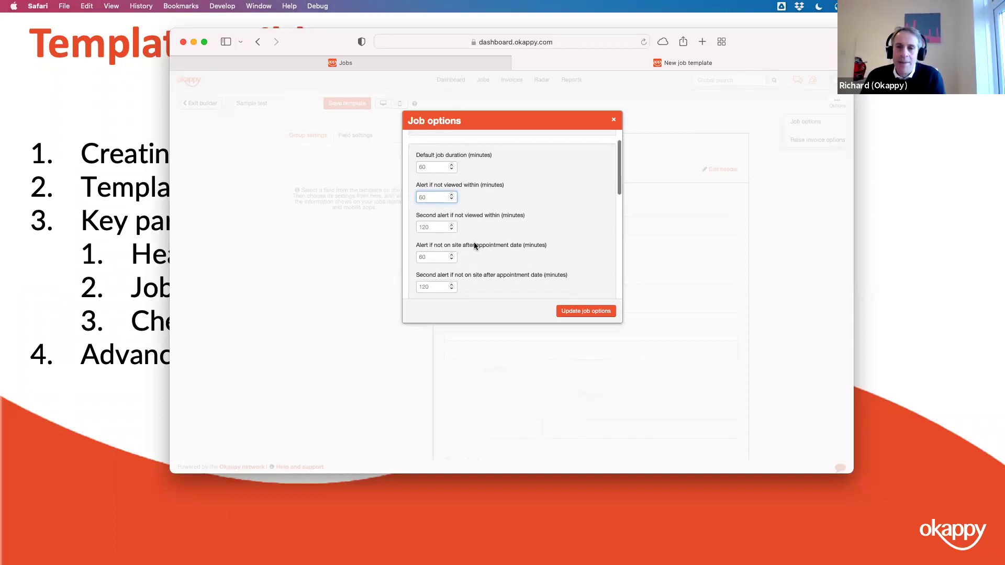
scroll(535, 246, down, 5)
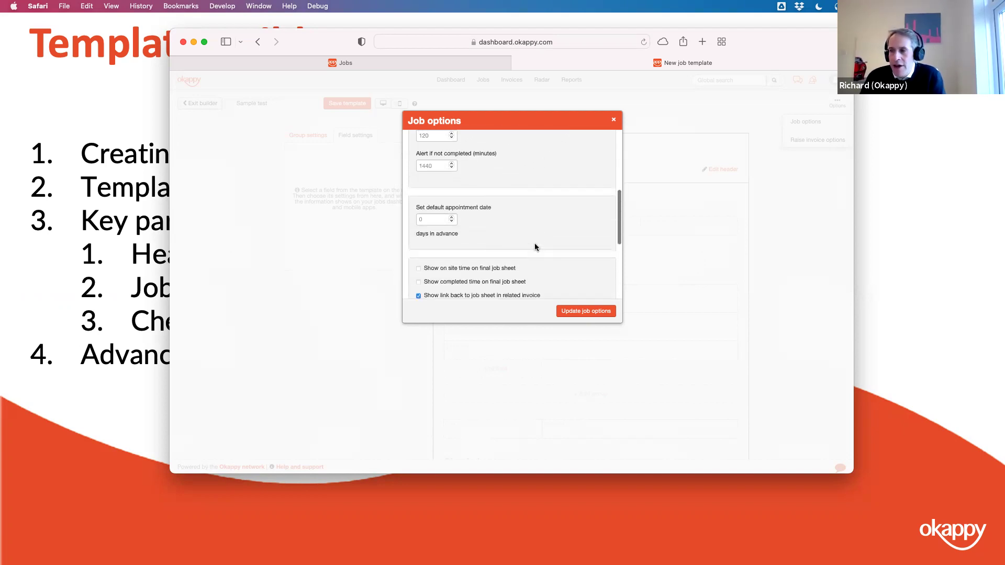
scroll(535, 242, up, 1)
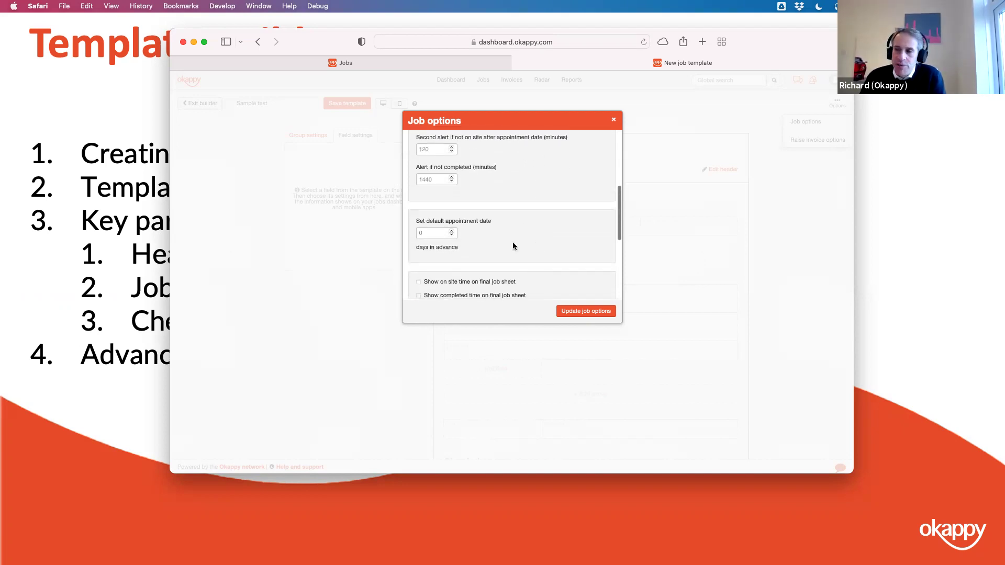
scroll(510, 244, down, 1)
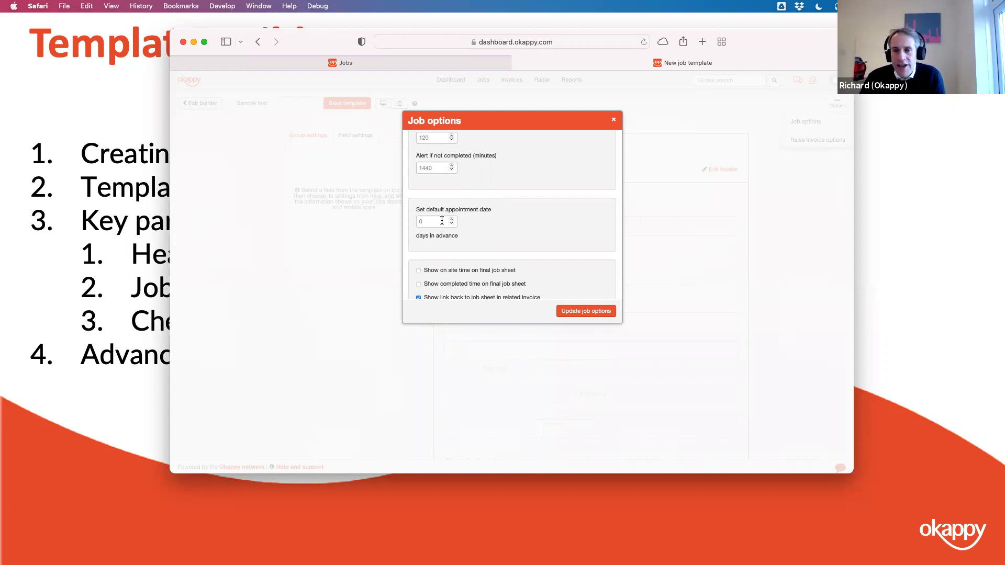
Step: Scroll through the remaining job options to the optional SMS messages, then close the dialog
scroll(493, 239, down, 3)
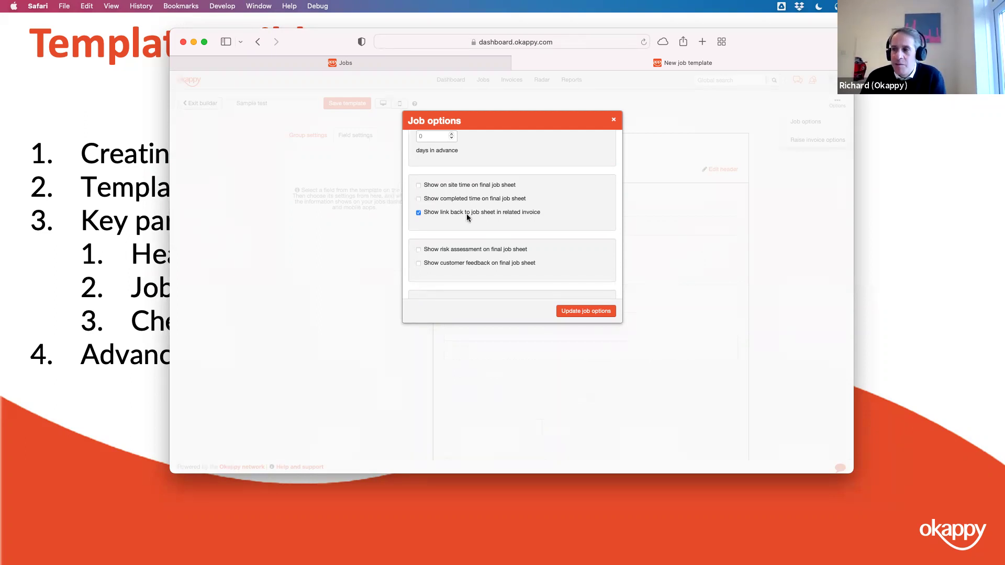
scroll(482, 234, down, 2)
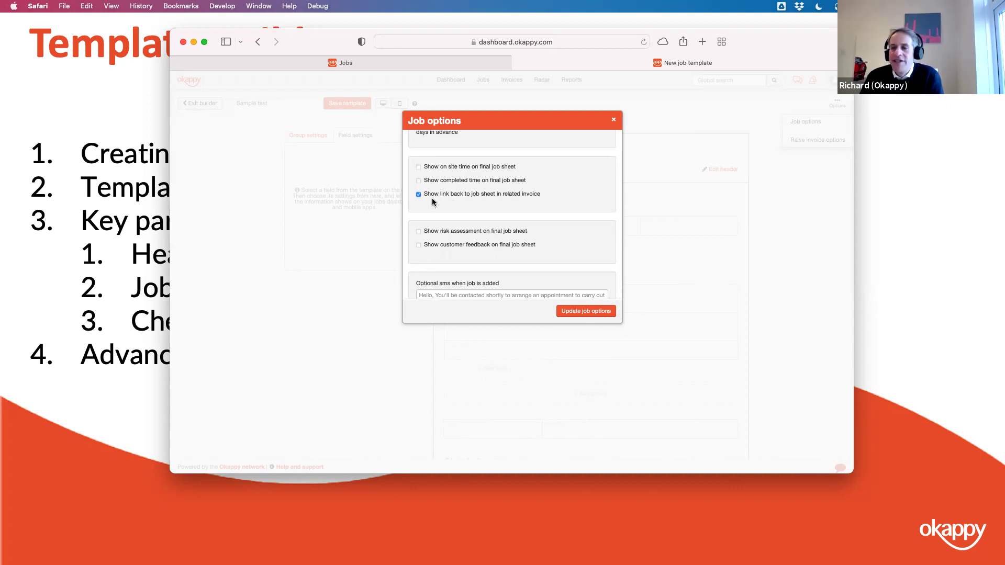
scroll(488, 242, down, 3)
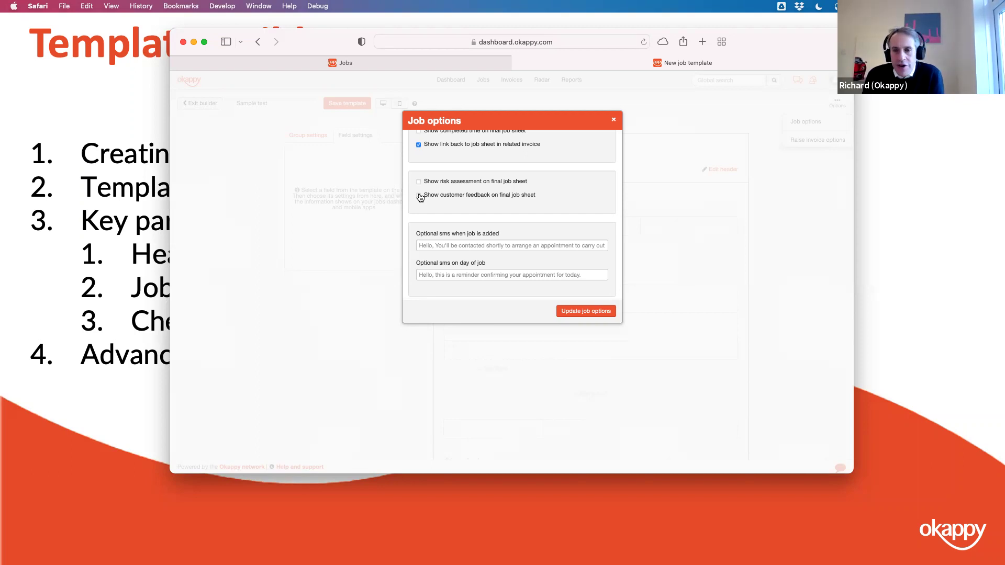
scroll(478, 220, down, 1)
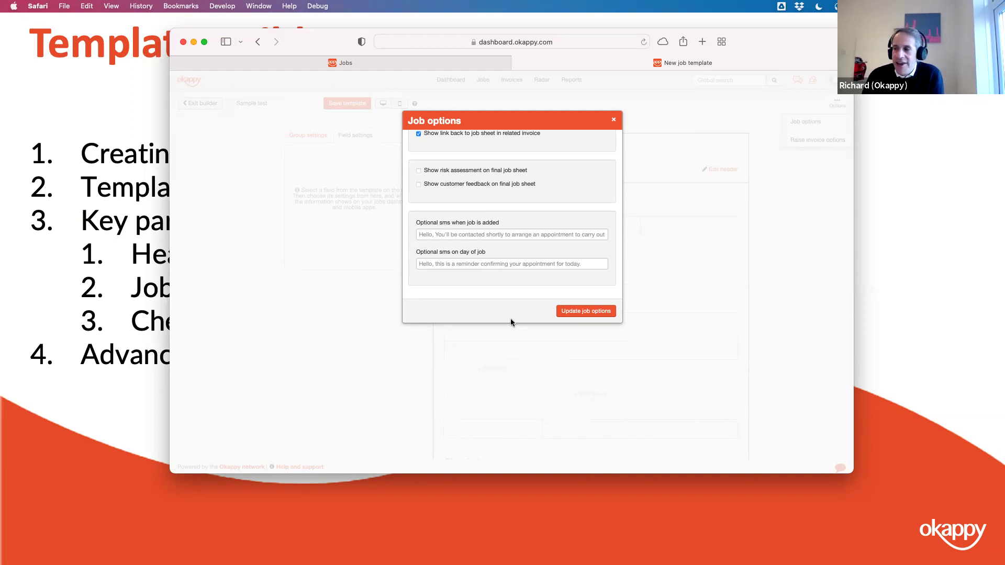
click(614, 119)
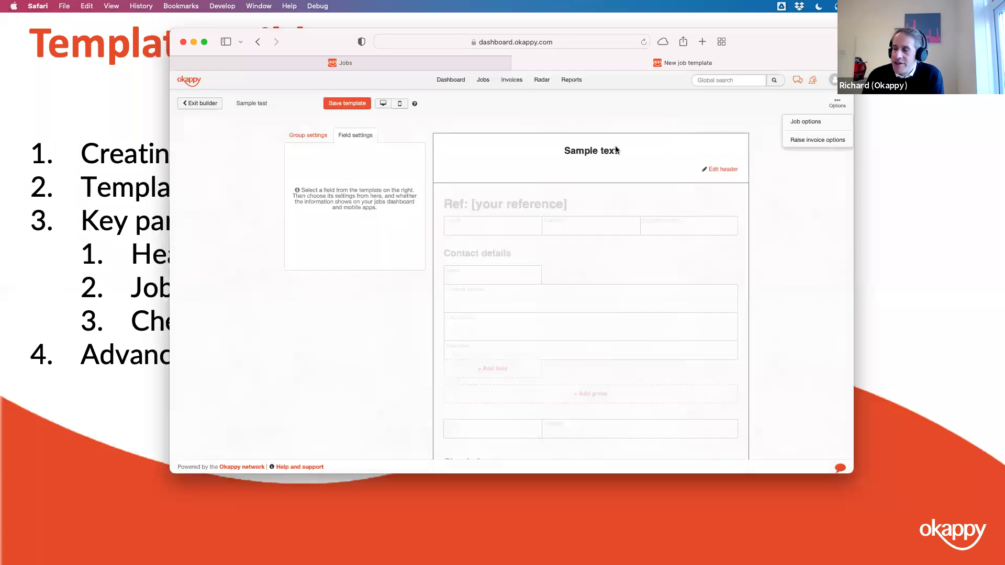
click(799, 141)
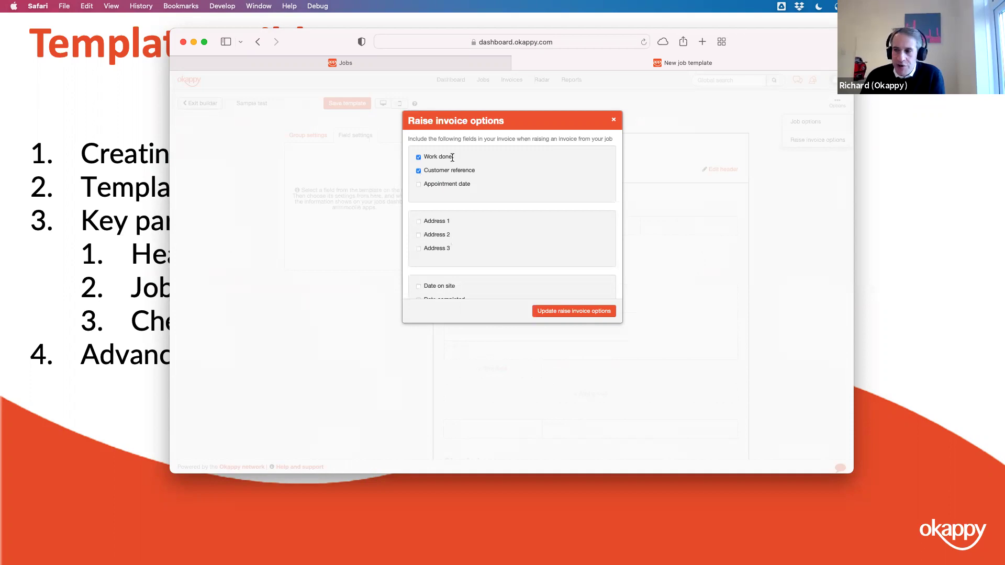
scroll(457, 286, down, 2)
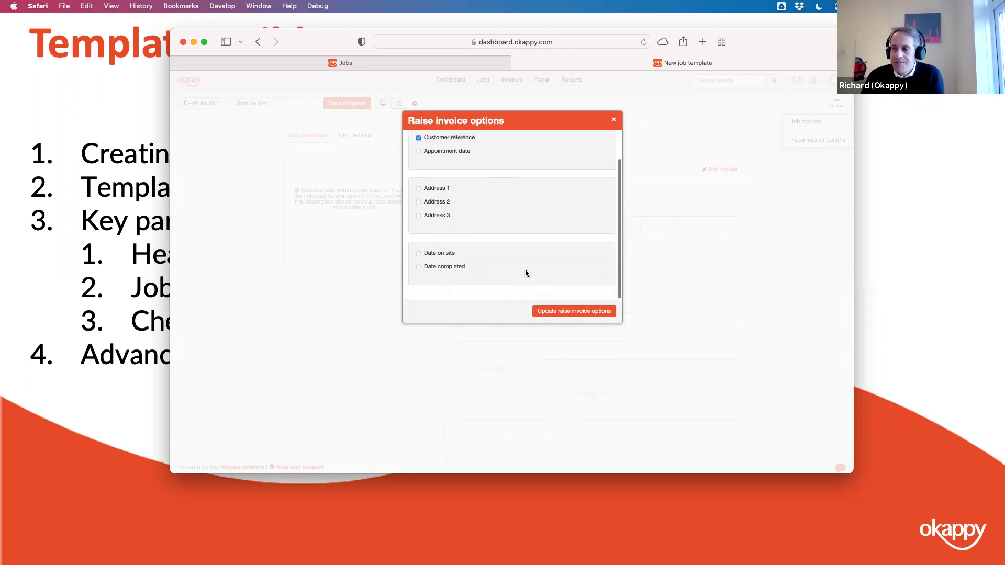
click(615, 121)
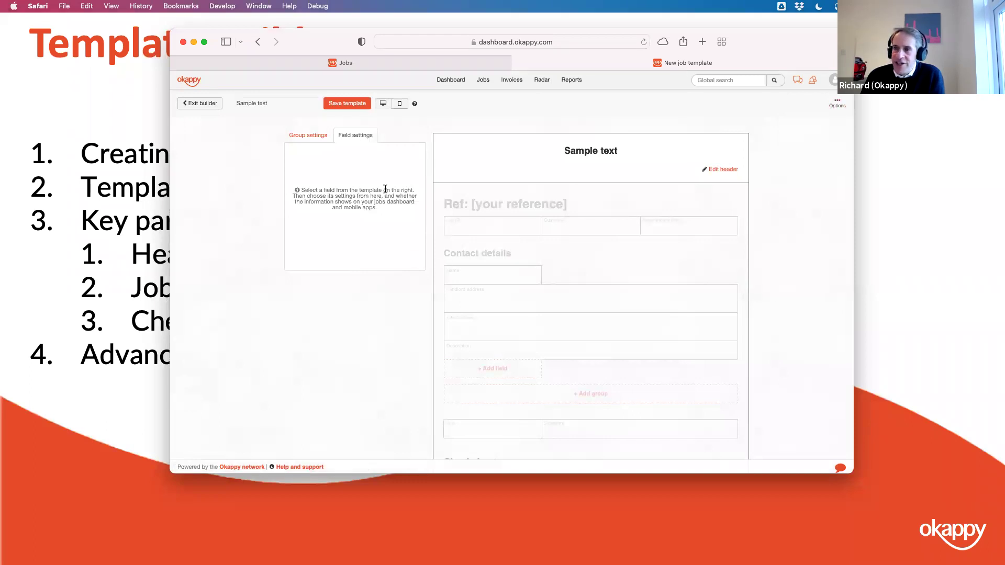
Step: Save the Sample test template, exit the builder and go to the Jobs page
click(344, 103)
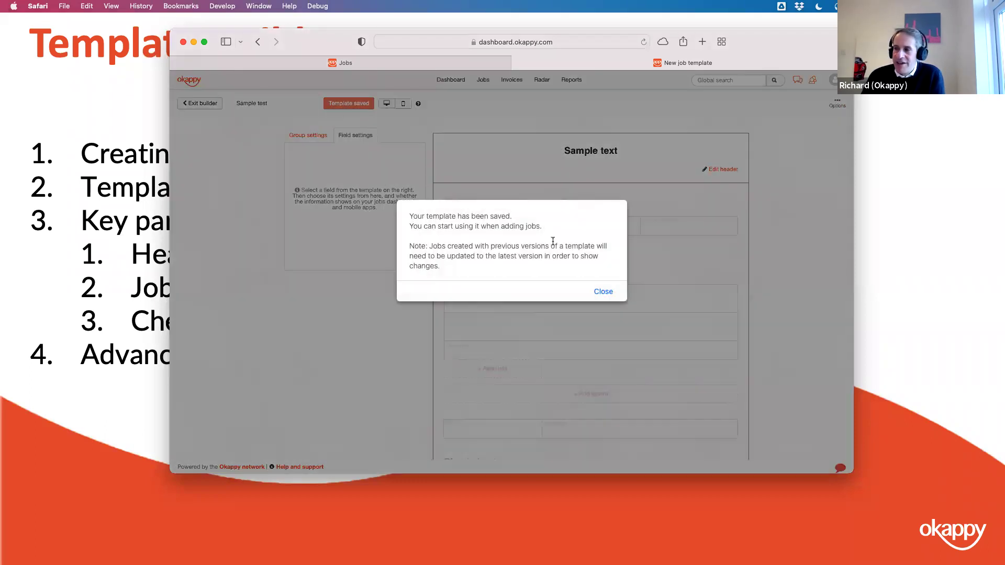
click(604, 292)
click(201, 105)
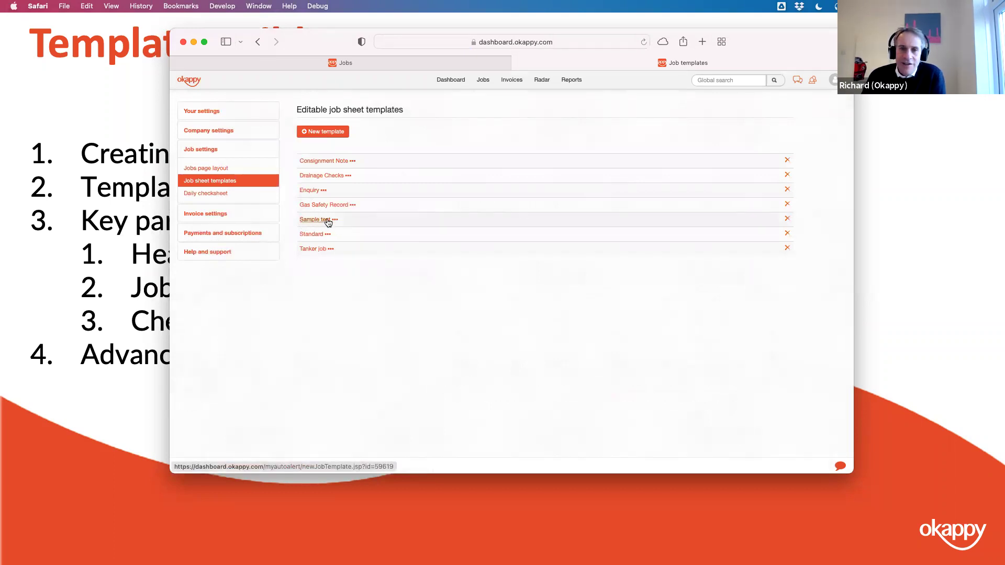
click(482, 81)
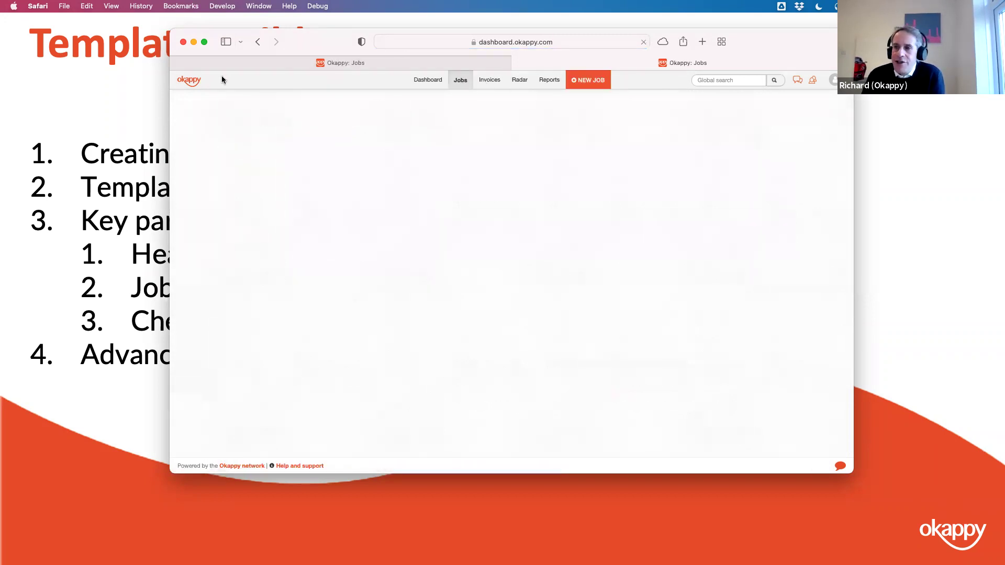
Step: Start a new job of type Sample test for customer All Supermarkets
click(175, 67)
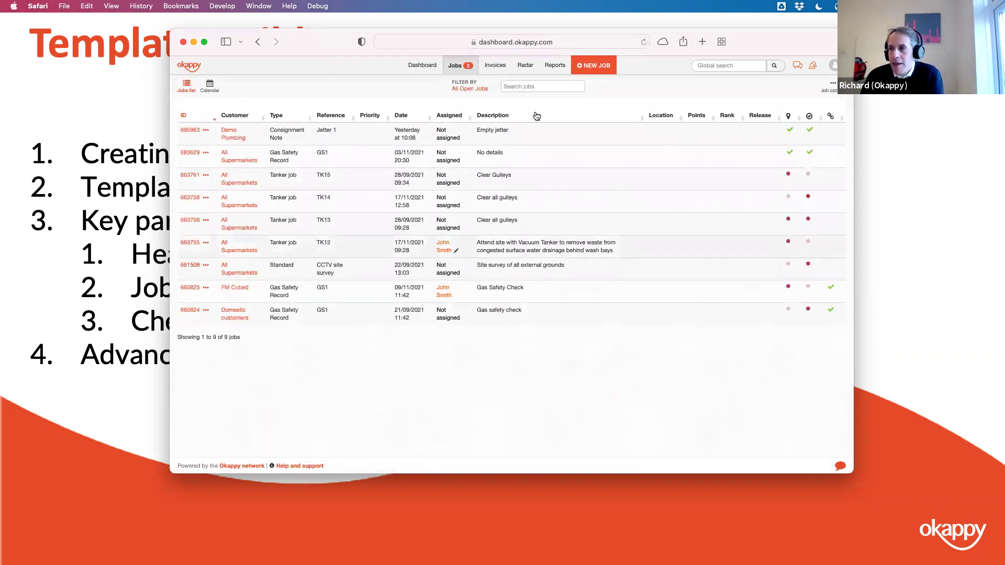
click(591, 66)
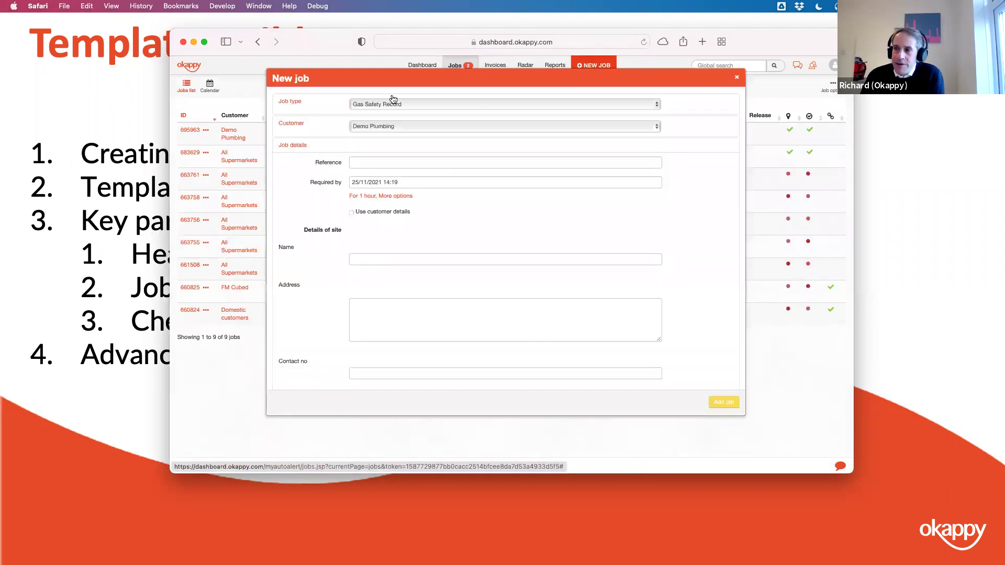
click(378, 103)
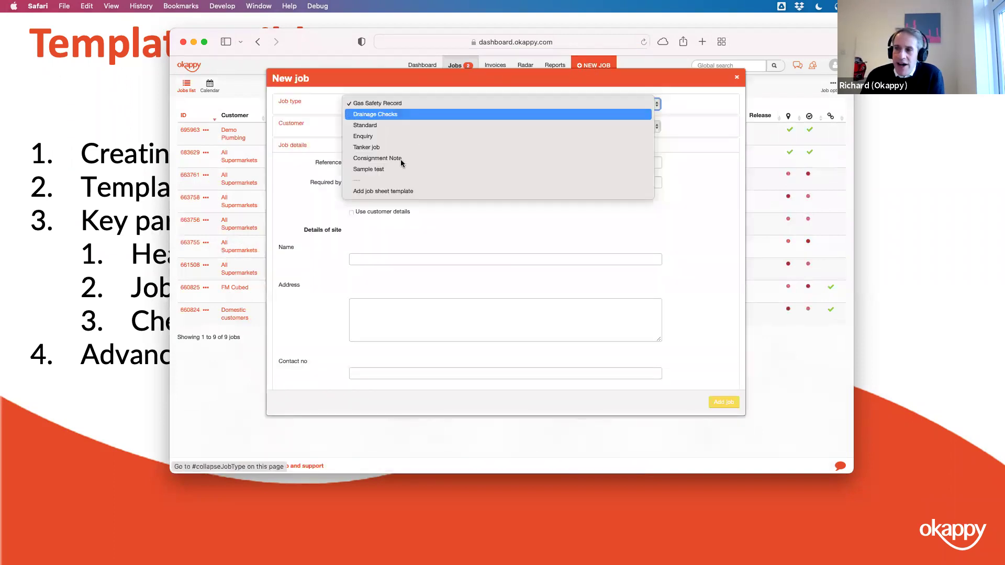
click(376, 170)
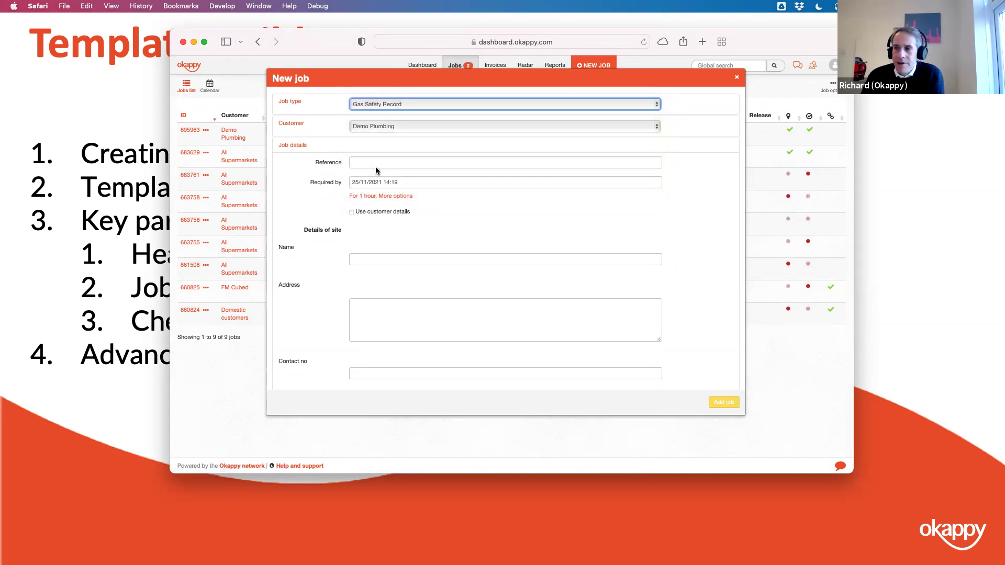
click(382, 130)
click(369, 127)
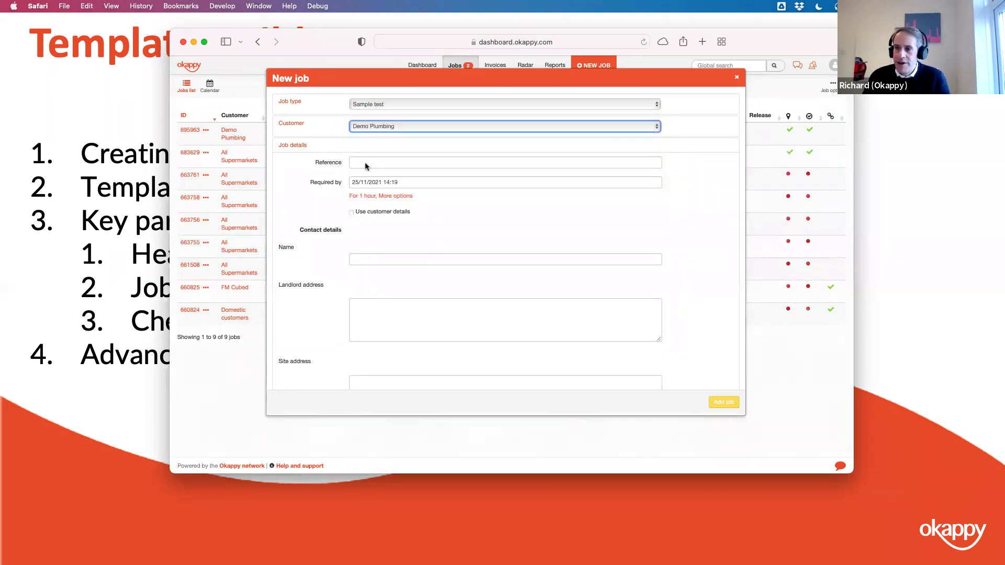
click(352, 160)
click(287, 157)
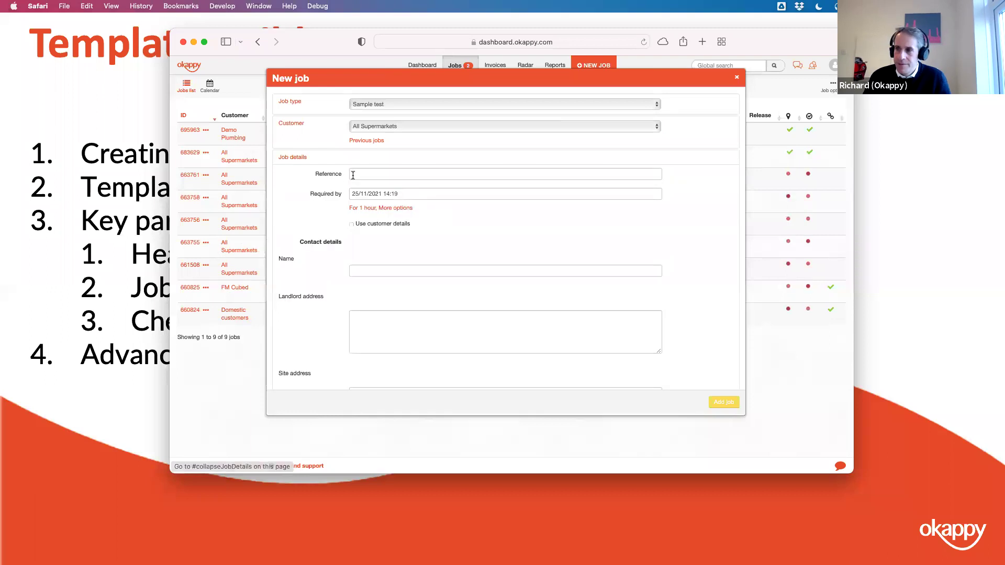
Step: Set the job reference to Initial Job and fill contact details from the customer record
click(353, 175)
text(Initial Job)
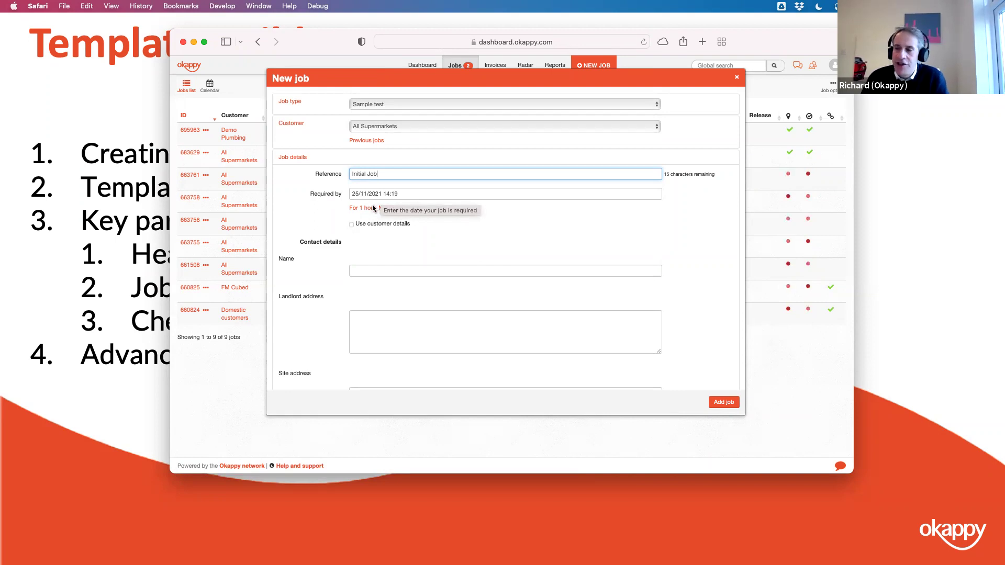
click(351, 224)
scroll(369, 262, down, 5)
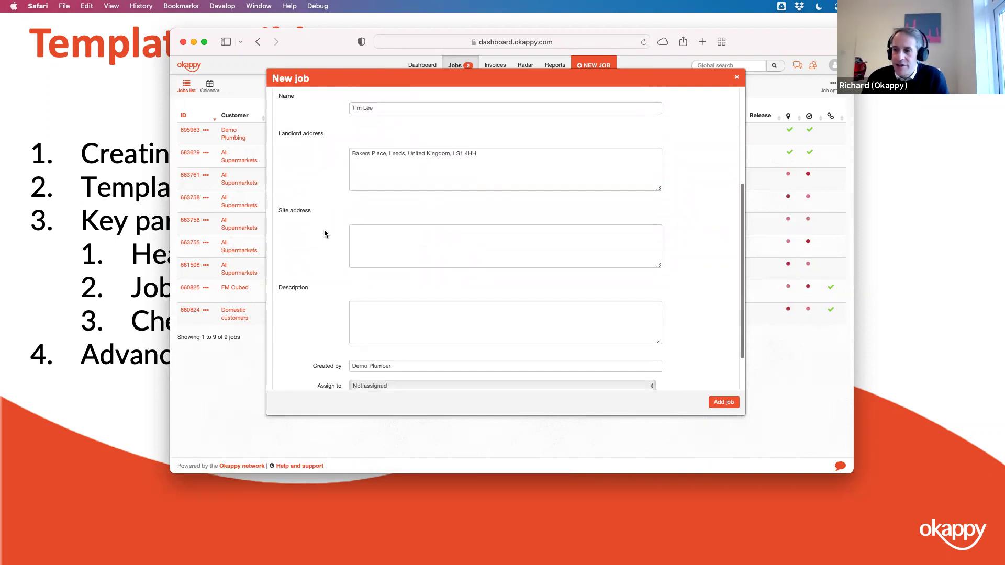
Step: Pick the suggested site address, describe the job as 'Example of job', and add it
click(383, 225)
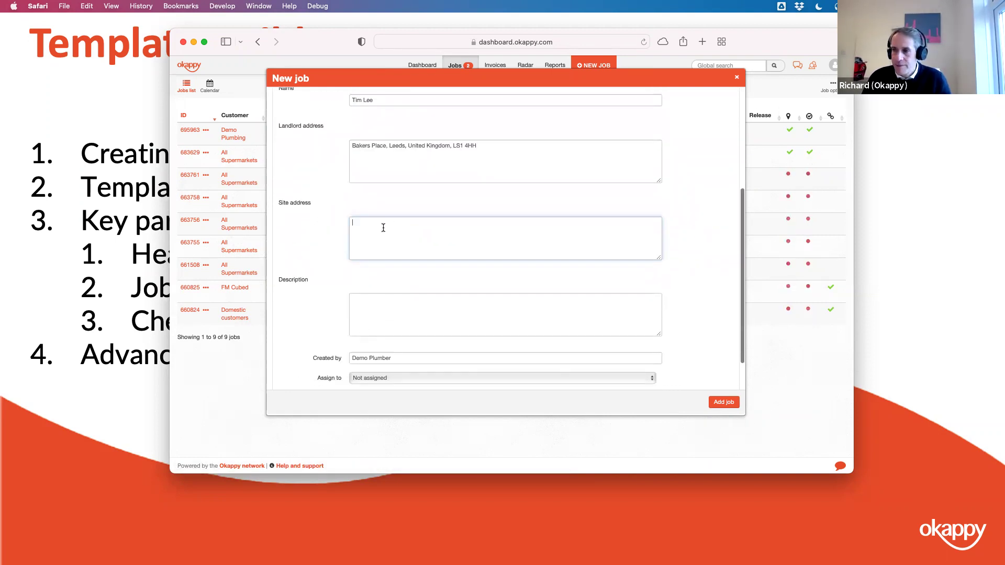
text(35  king)
key(BackSpace)
key(BackSpace)
key(BackSpace)
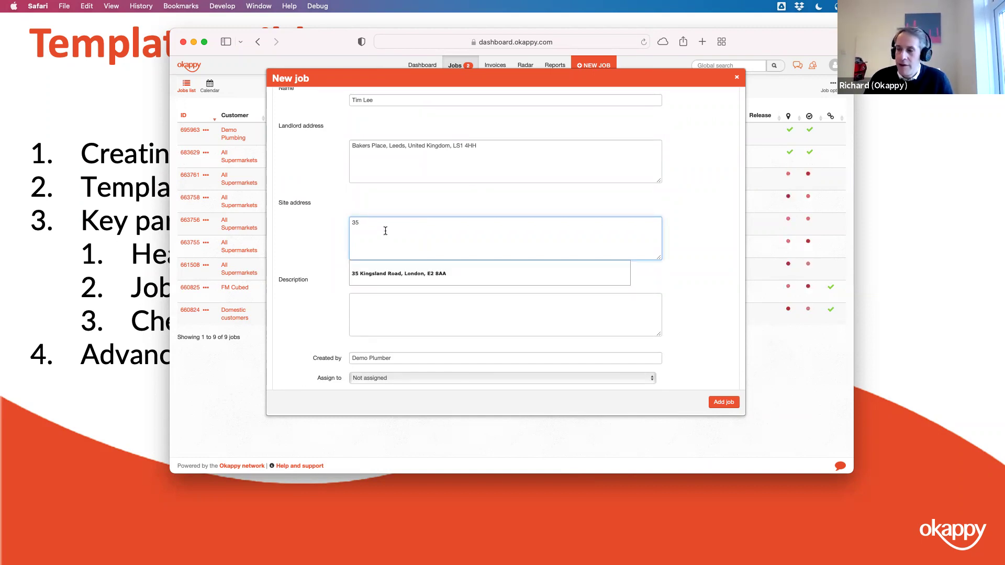
click(373, 275)
click(391, 321)
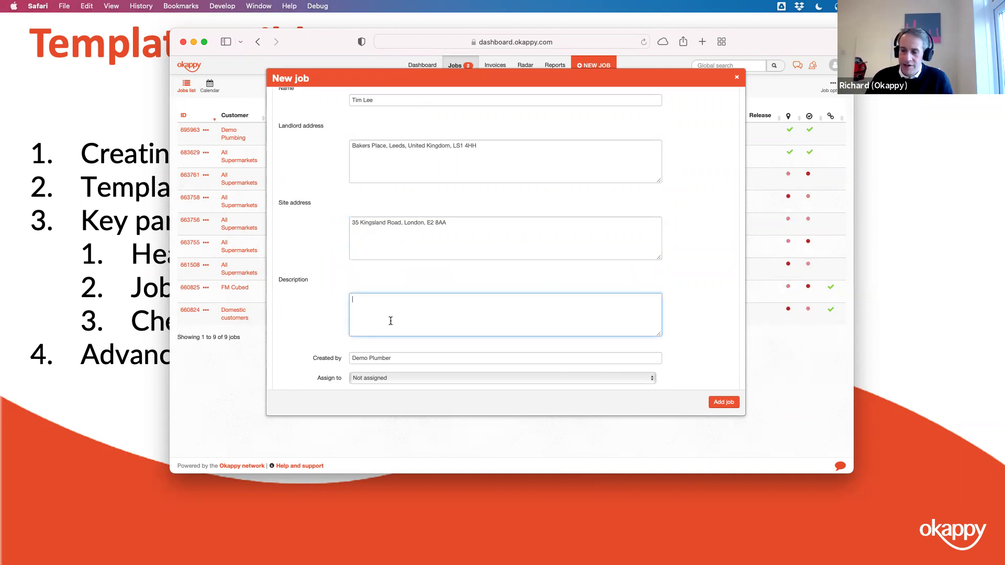
text(Example o)
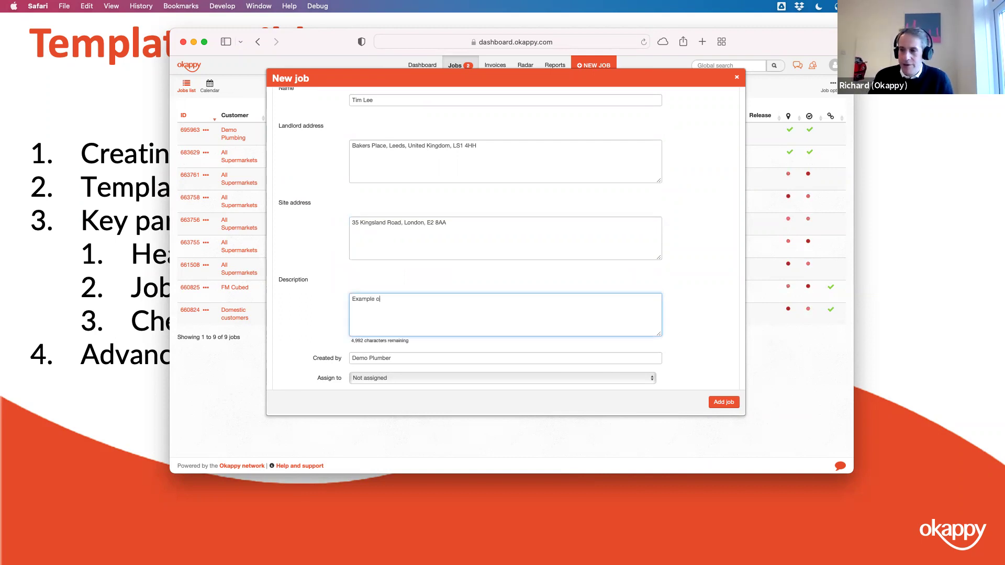
click(721, 404)
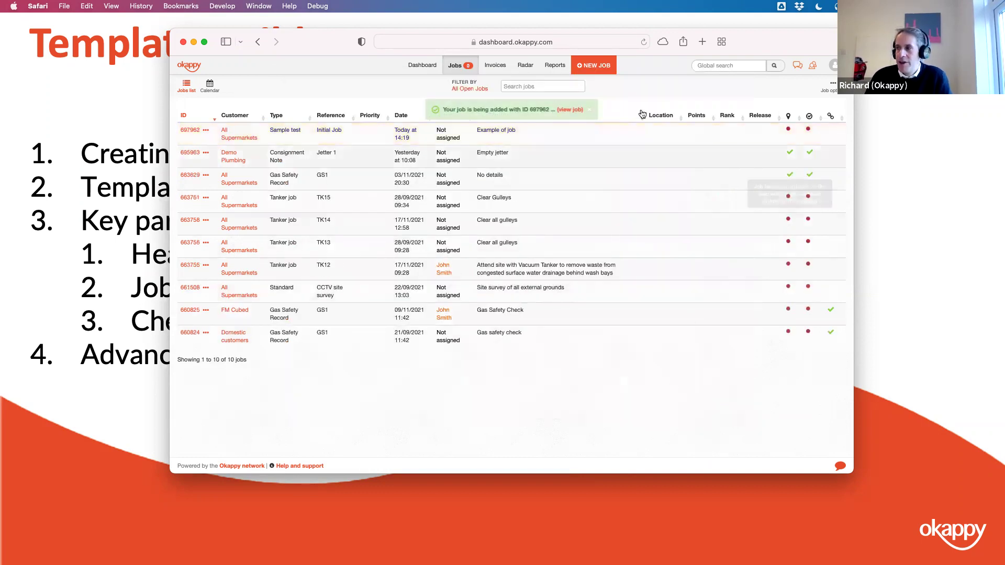
click(187, 129)
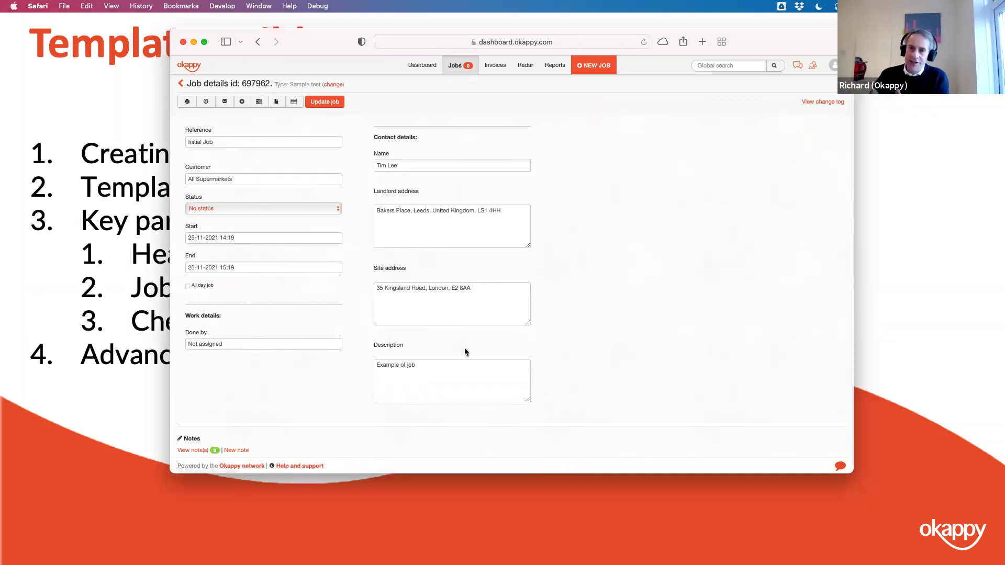
Step: Fill the Work done checksheet with 'Lots of work', Professional 5 and Example 1
click(332, 214)
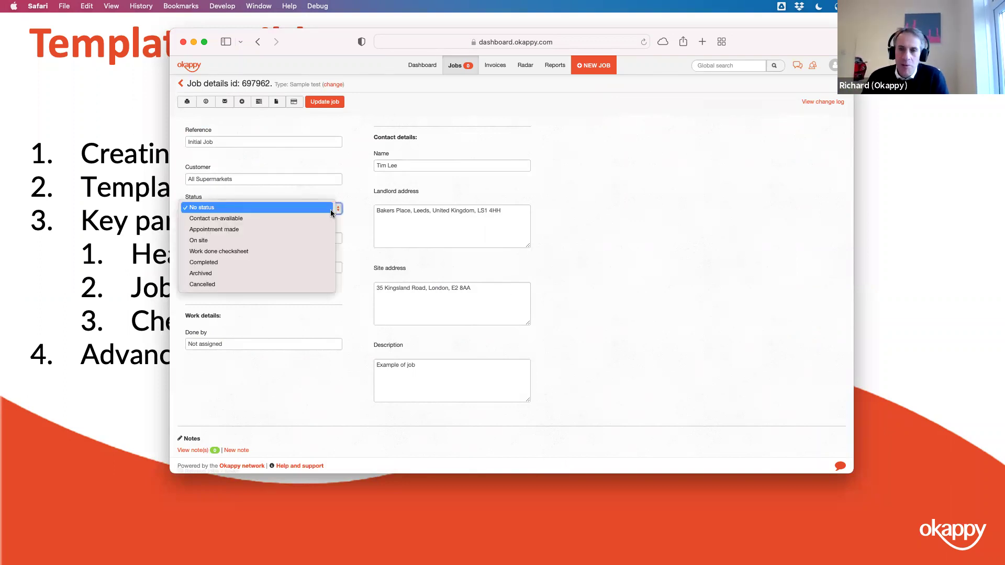
click(279, 252)
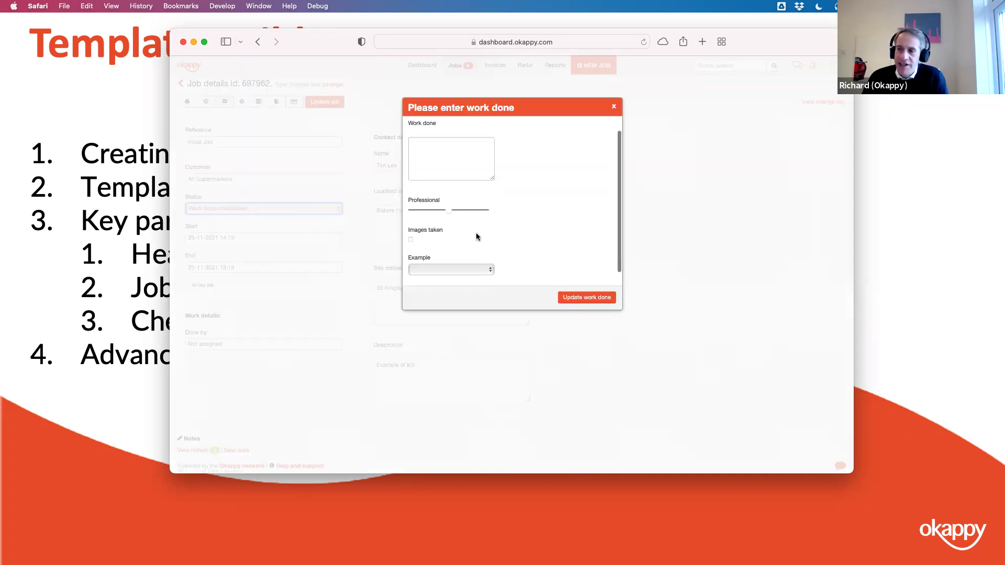
scroll(477, 240, down, 2)
scroll(477, 242, up, 3)
click(453, 171)
text(Lots off)
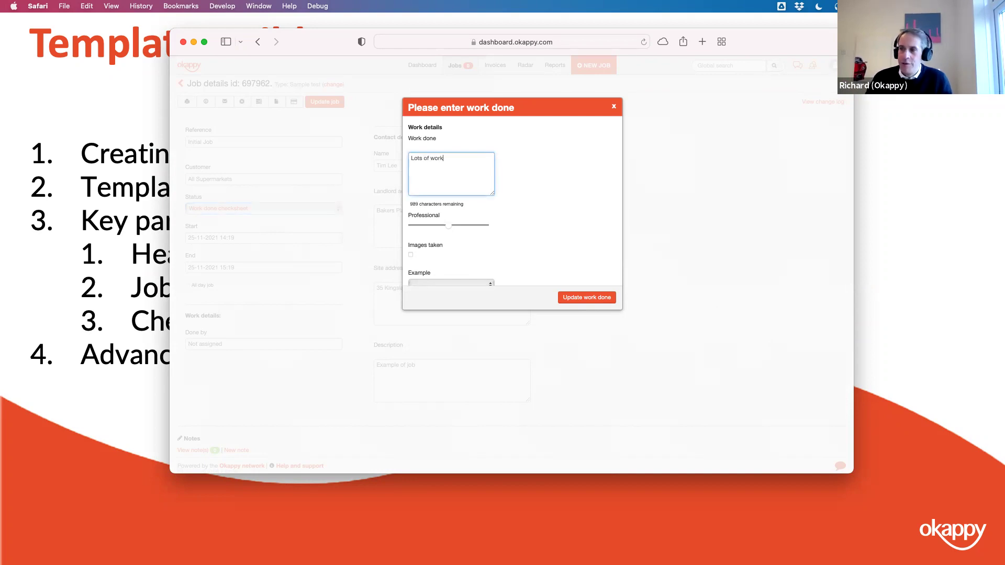
click(479, 226)
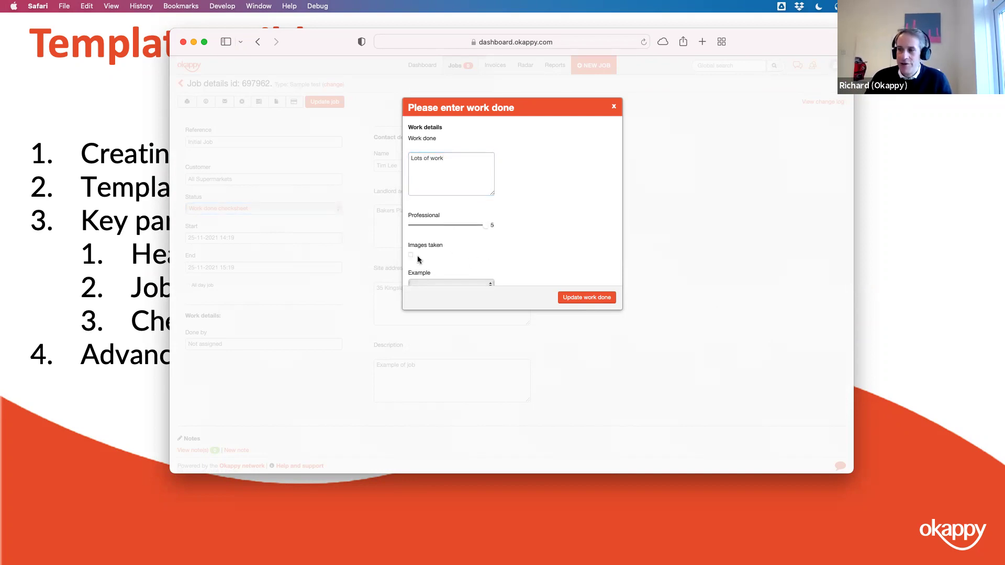
scroll(449, 264, down, 1)
click(456, 272)
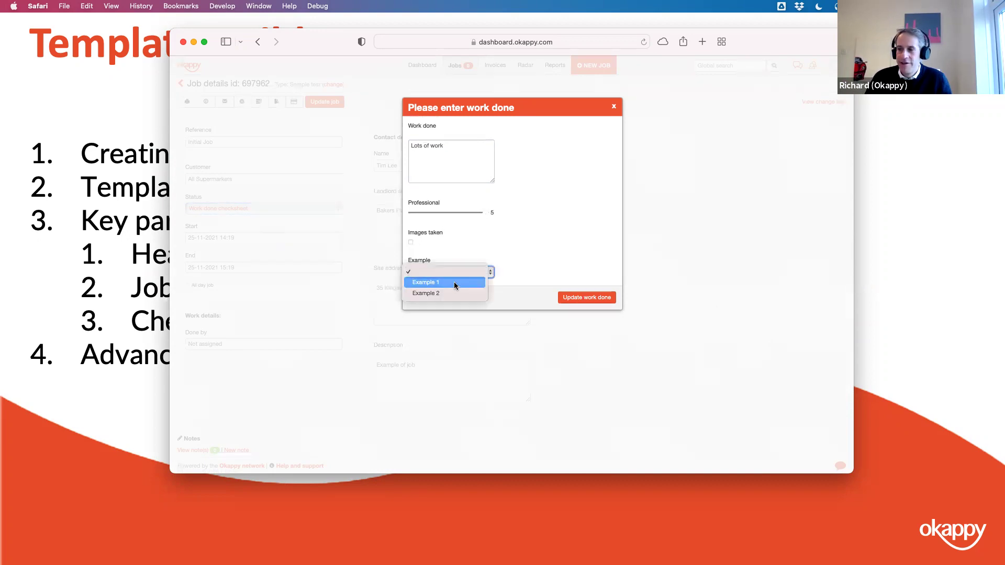
click(440, 290)
click(584, 301)
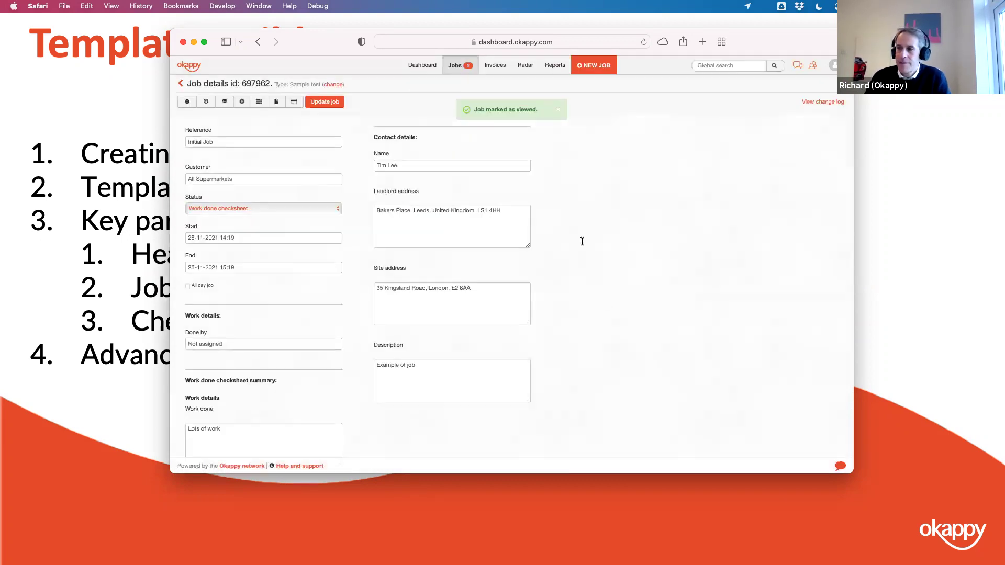
Step: Set the job status to Completed and update the job
click(284, 210)
click(290, 216)
click(322, 103)
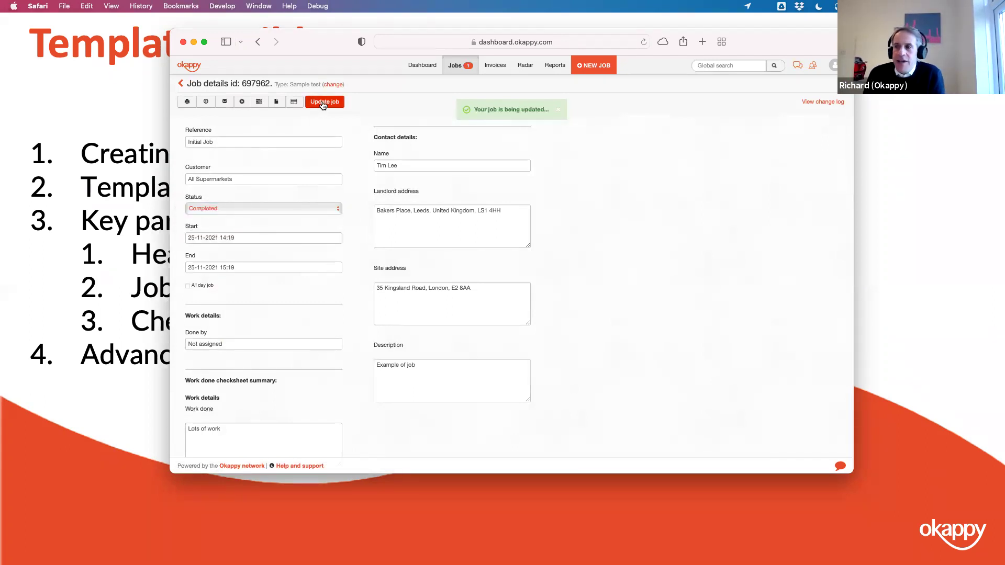